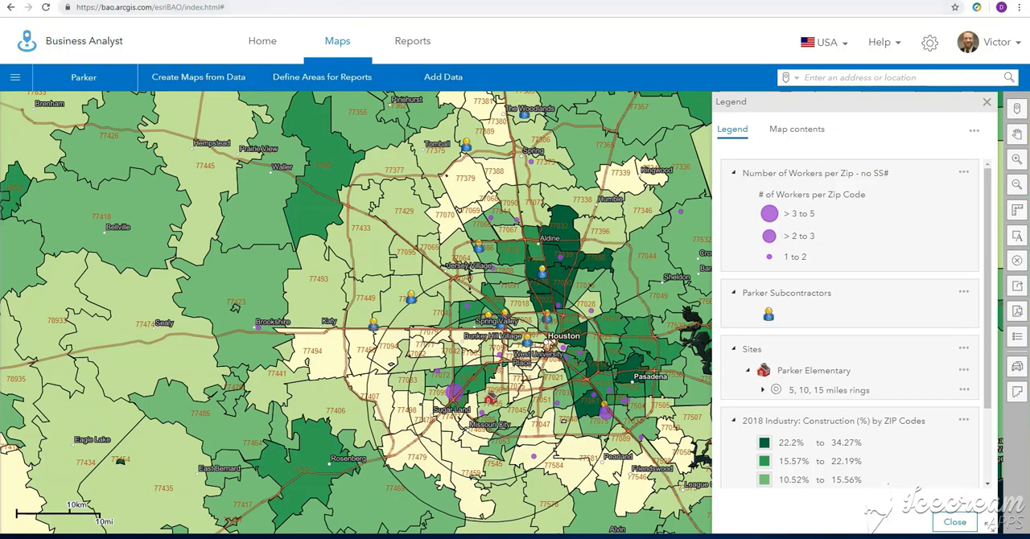
Switch to the employee database workbook in Excel and review the Zip Code and # of Workers per Zip Code columns
{"action": "left_click_drag", "start_coordinate": [1029, 80], "coordinate": [459, 31]}
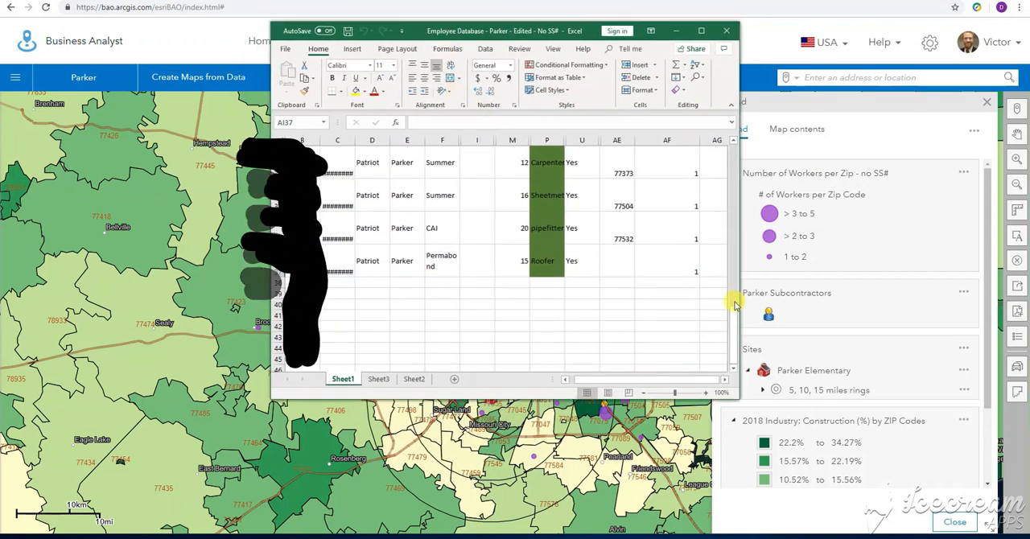
{"action": "left_click_drag", "start_coordinate": [732, 304], "coordinate": [728, 151]}
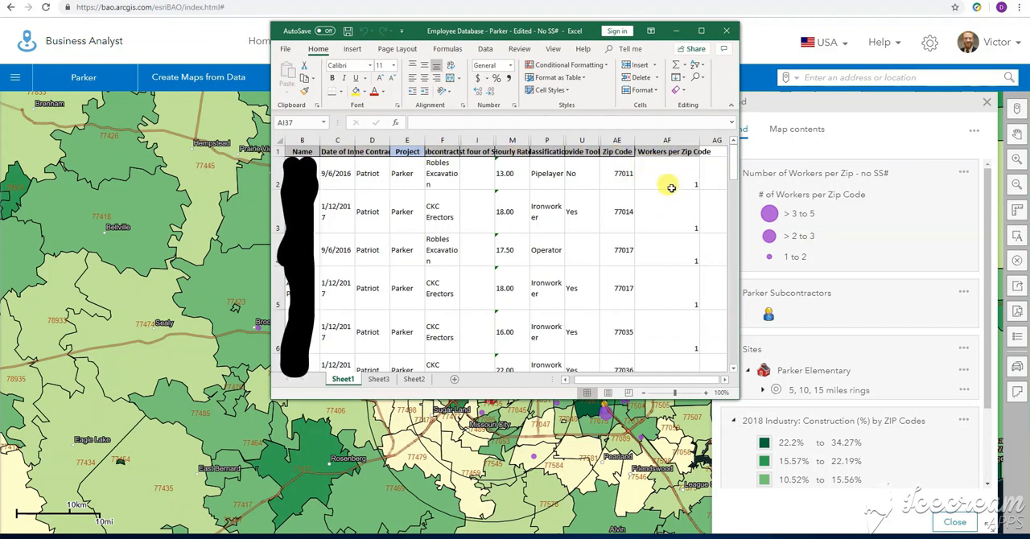
{"action": "left_click", "coordinate": [674, 154]}
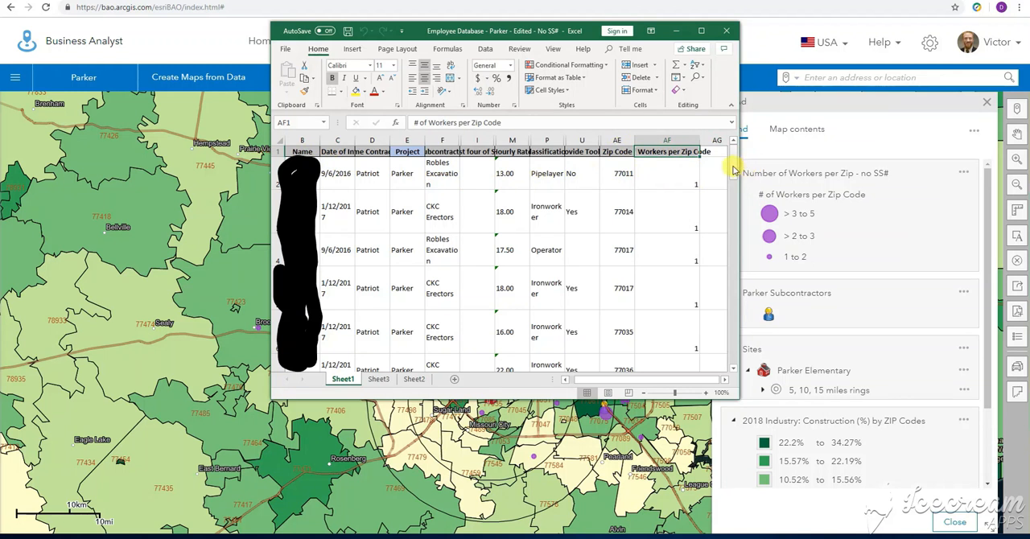
{"action": "scroll", "coordinate": [734, 166], "scroll_direction": "down", "scroll_amount": 1}
{"action": "scroll", "coordinate": [719, 152], "scroll_direction": "up", "scroll_amount": 1}
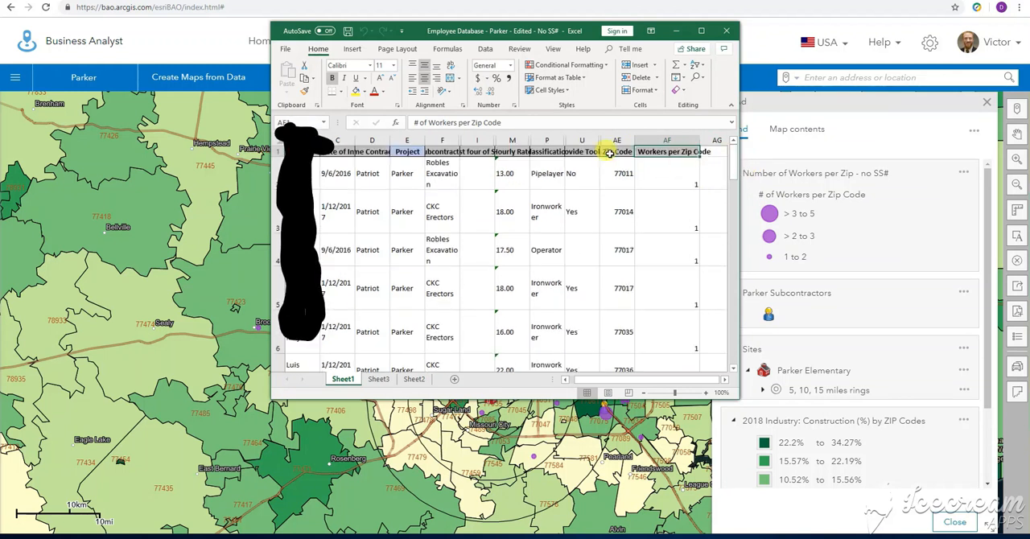
Copy the Zip Code and # of Workers per Zip Code columns from Sheet1, down to row 36, into a new worksheet
{"action": "left_click_drag", "start_coordinate": [616, 149], "coordinate": [669, 281]}
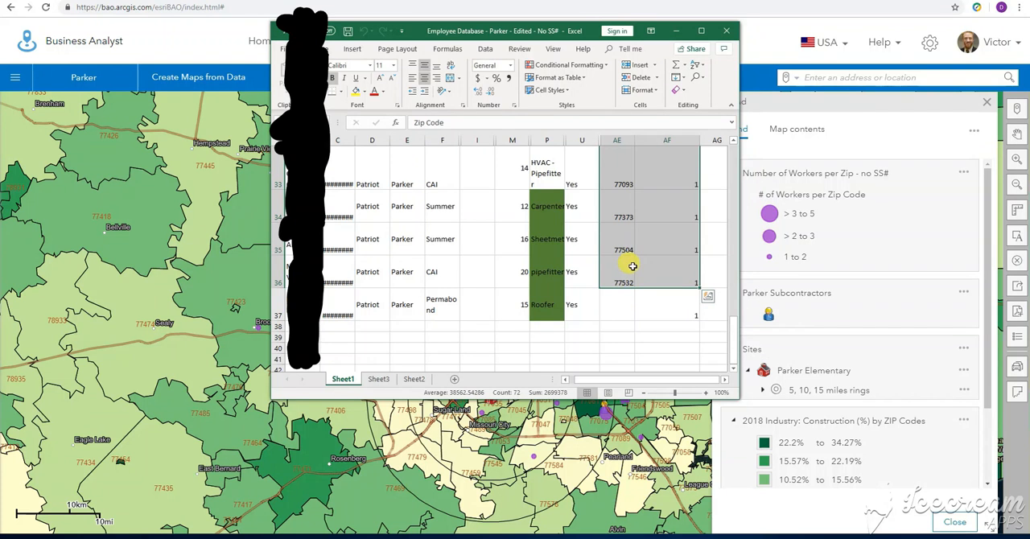
{"action": "key", "text": "ctrl+c"}
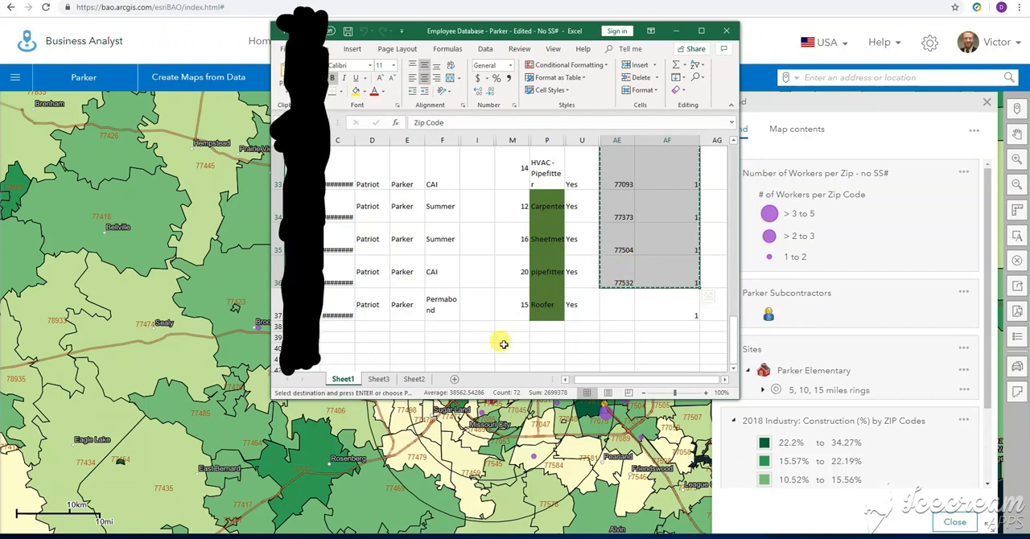
{"action": "left_click", "coordinate": [413, 379]}
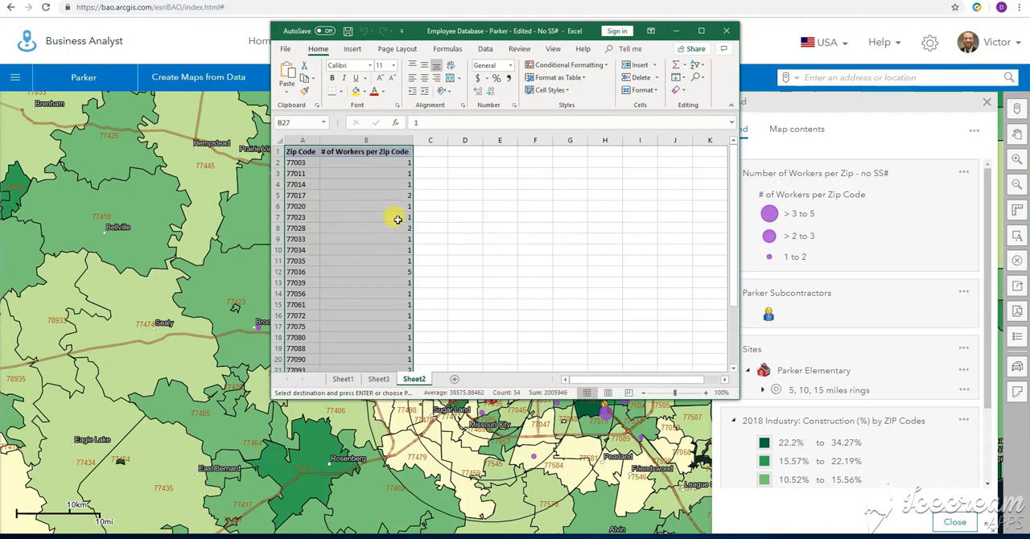
{"action": "left_click", "coordinate": [378, 379]}
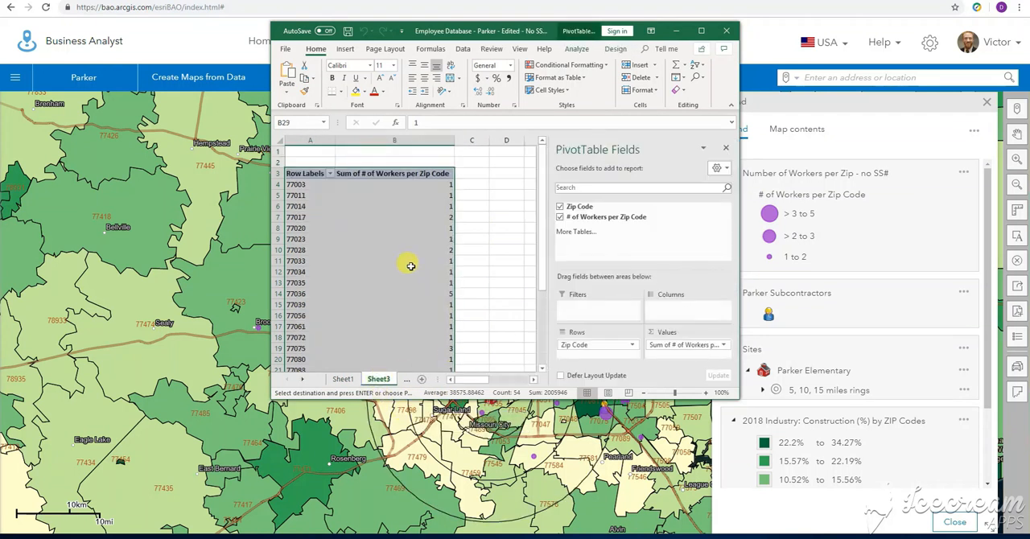
{"action": "left_click", "coordinate": [424, 384]}
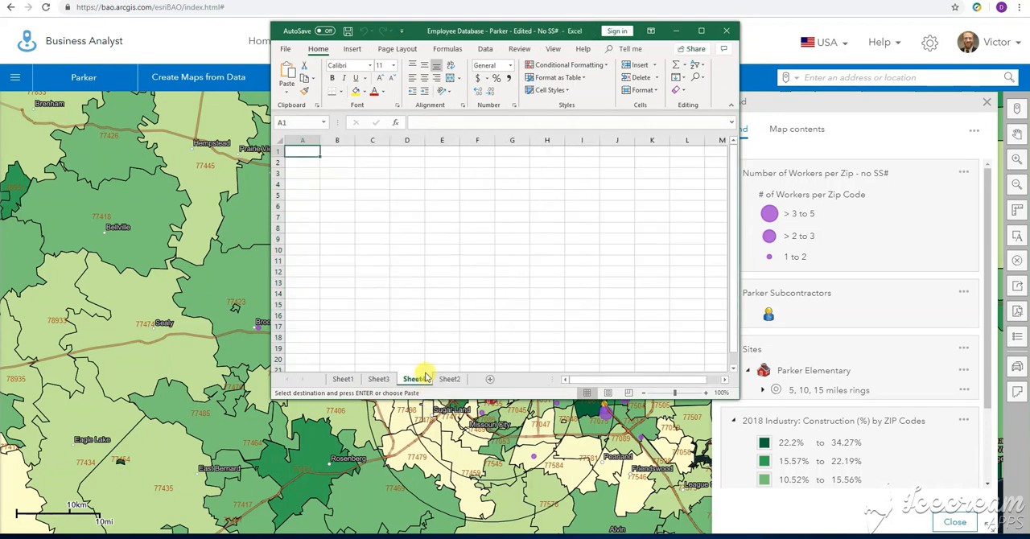
{"action": "key", "text": "ctrl+v"}
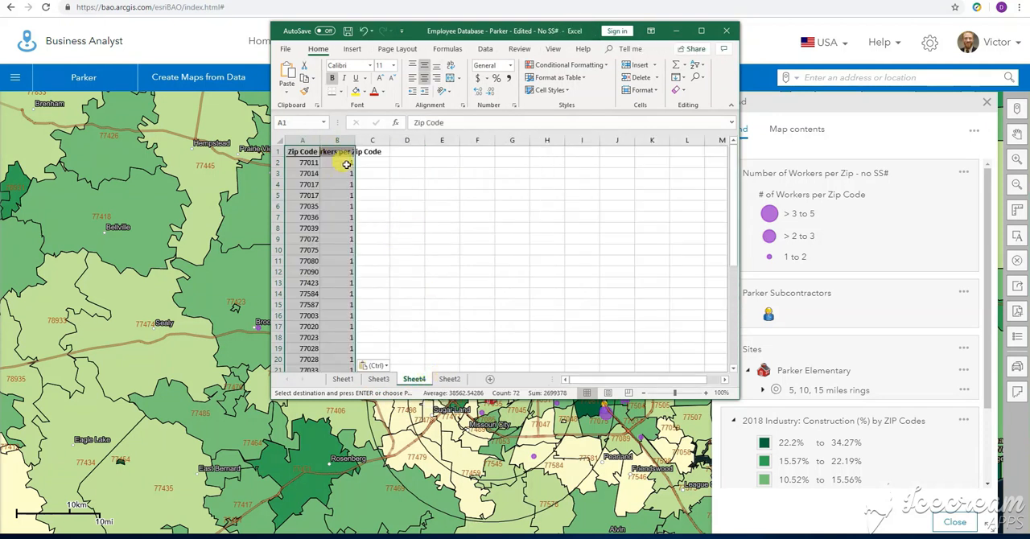
Insert a PivotChart with its PivotTable on a new worksheet, using the pasted range Sheet4!$A$1:$B$36
{"action": "left_click", "coordinate": [414, 51]}
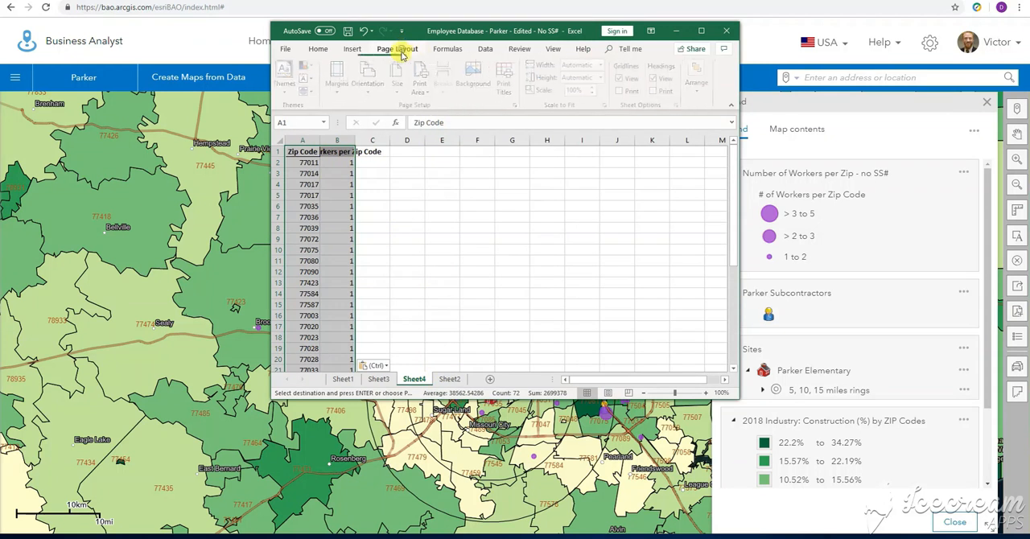
{"action": "left_click", "coordinate": [353, 49]}
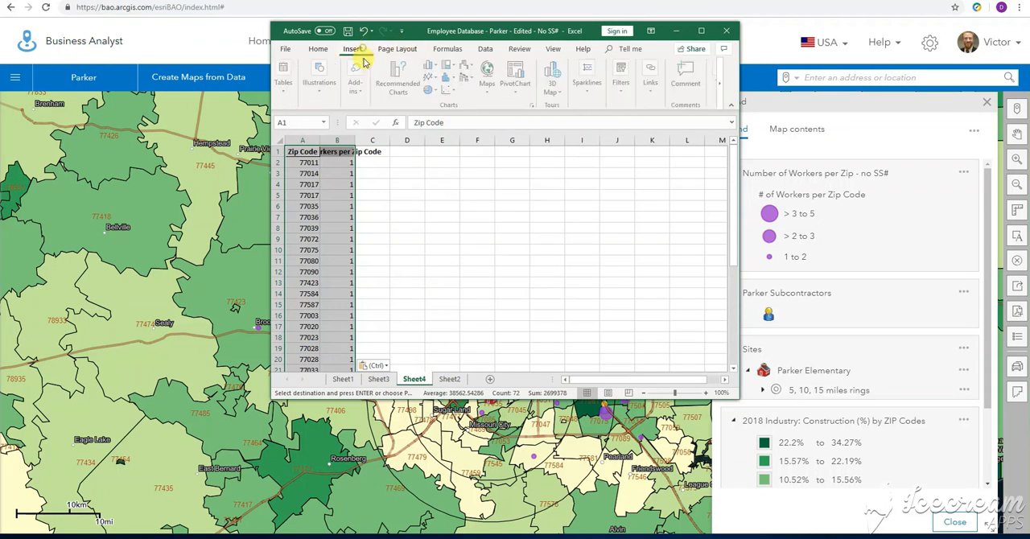
{"action": "left_click", "coordinate": [515, 92]}
{"action": "left_click", "coordinate": [531, 118]}
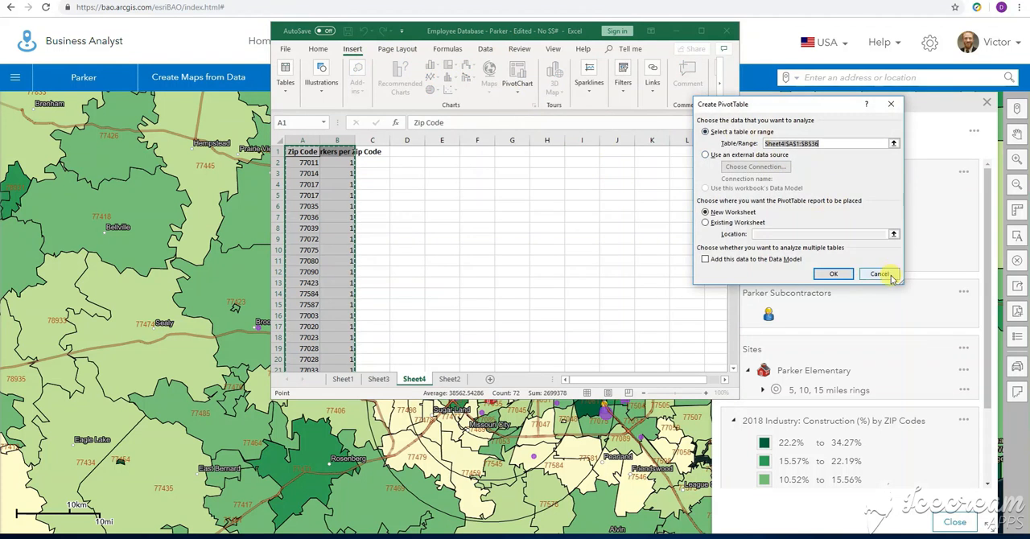
{"action": "left_click", "coordinate": [835, 274]}
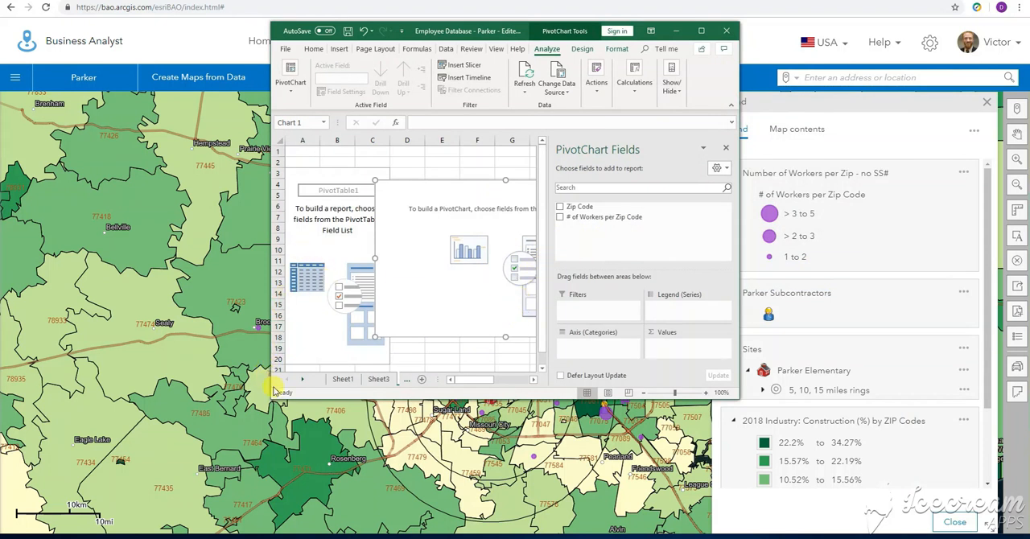
Widen the workbook window and assign # of Workers per Zip Code to the chart's values and Zip Code to its axis categories
{"action": "left_click_drag", "start_coordinate": [258, 396], "coordinate": [122, 423]}
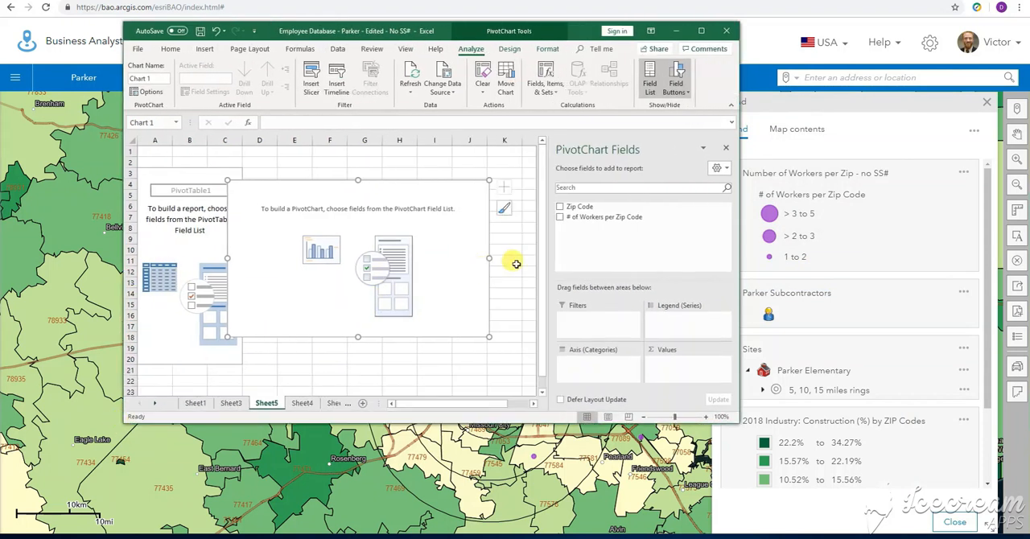
{"action": "left_click_drag", "start_coordinate": [612, 217], "coordinate": [666, 358]}
{"action": "left_click_drag", "start_coordinate": [579, 206], "coordinate": [615, 376]}
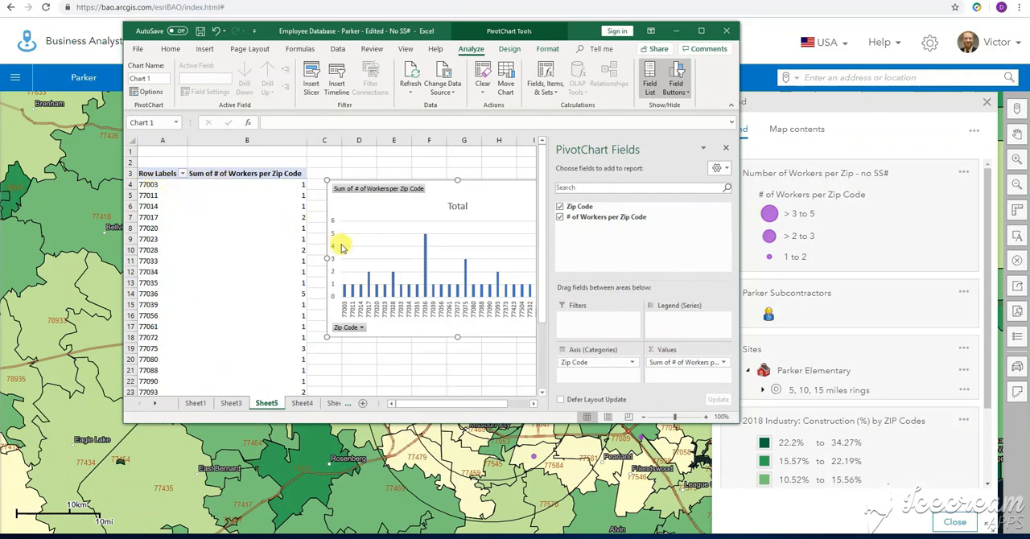
{"action": "scroll", "coordinate": [257, 242], "scroll_direction": "down", "scroll_amount": 3}
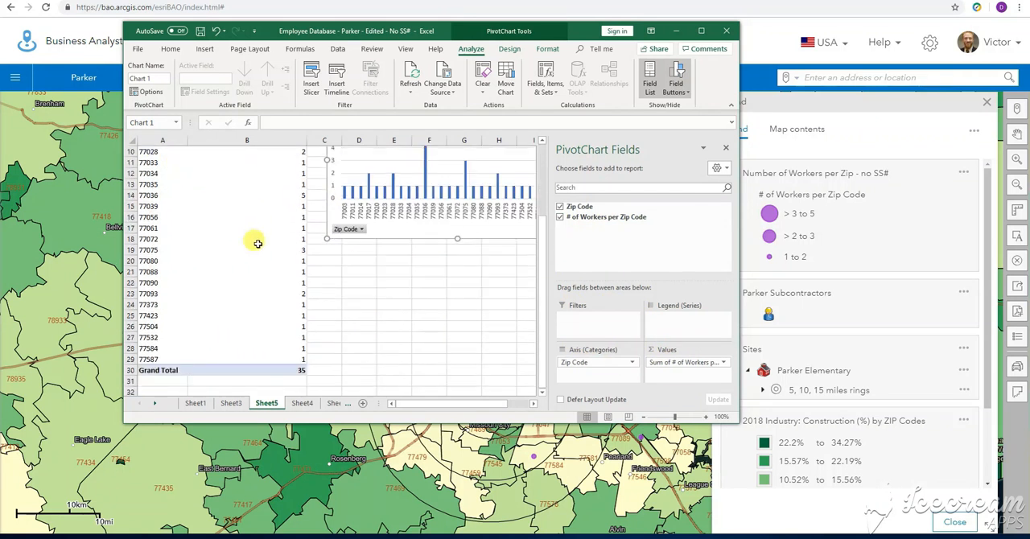
Delete the worksheet holding the newly built PivotTable and PivotChart
{"action": "right_click", "coordinate": [269, 403]}
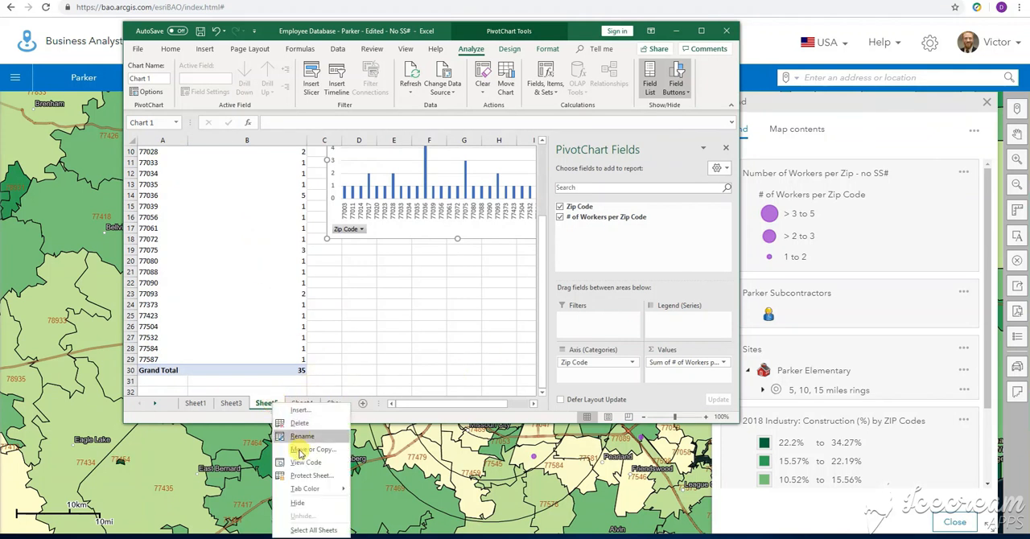
{"action": "left_click", "coordinate": [298, 424]}
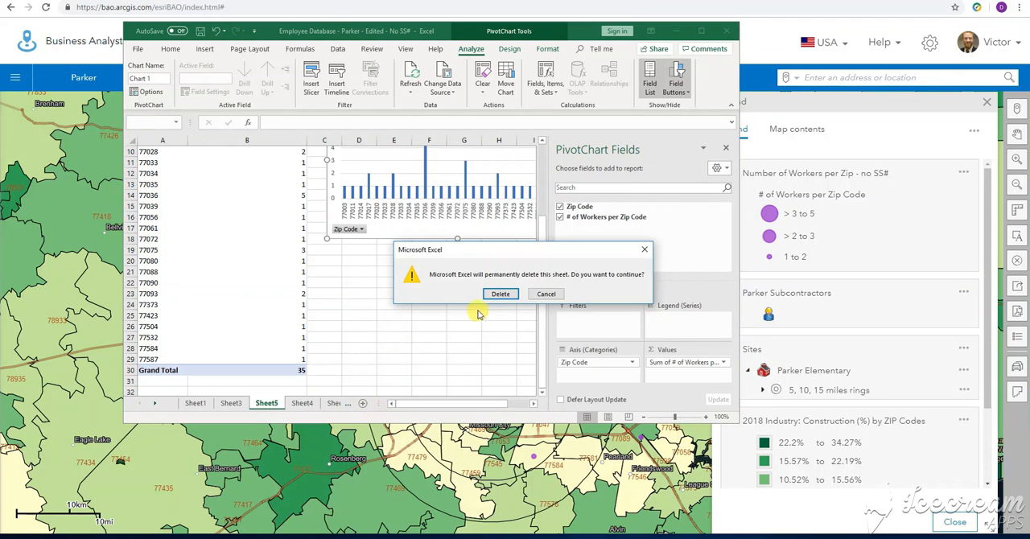
{"action": "left_click", "coordinate": [502, 296]}
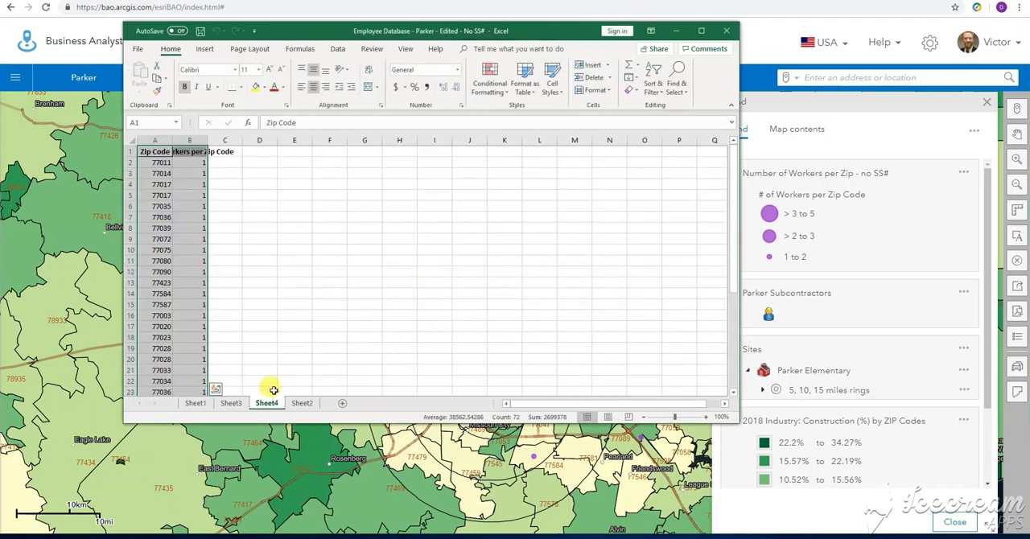
Copy the zip code pivot table on Sheet3, without its grand total, and paste it into a new blank worksheet after Sheet2
{"action": "left_click", "coordinate": [231, 402]}
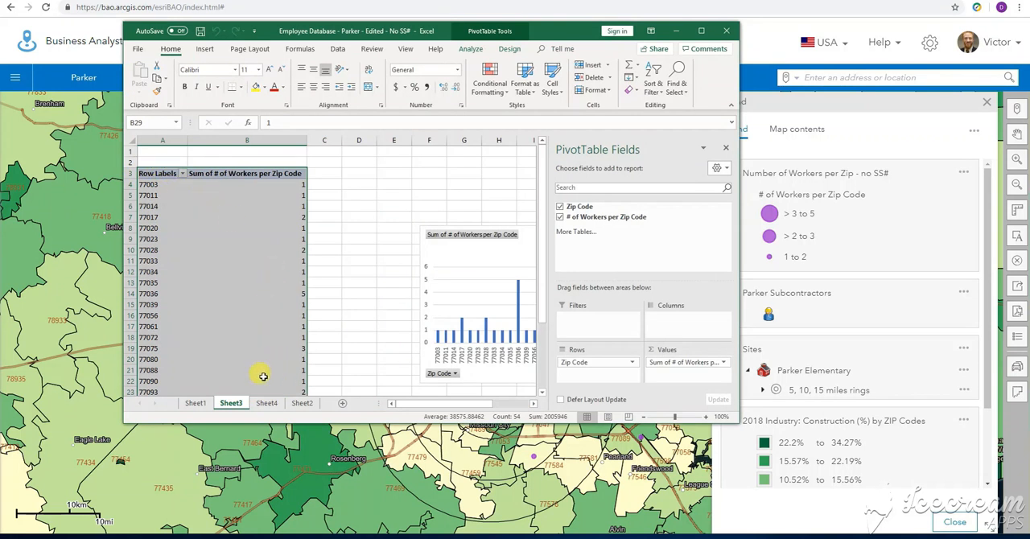
{"action": "left_click", "coordinate": [342, 404]}
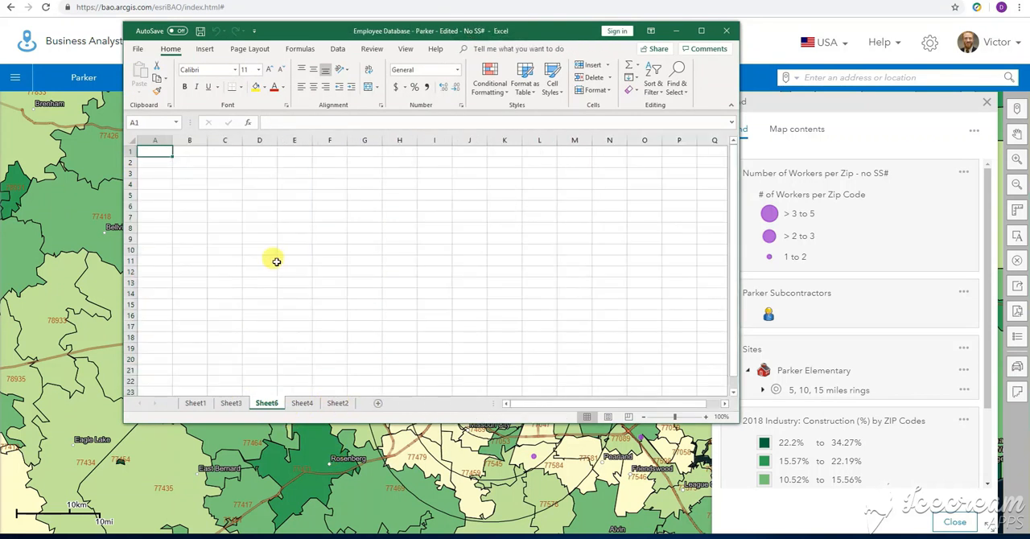
{"action": "left_click", "coordinate": [235, 403]}
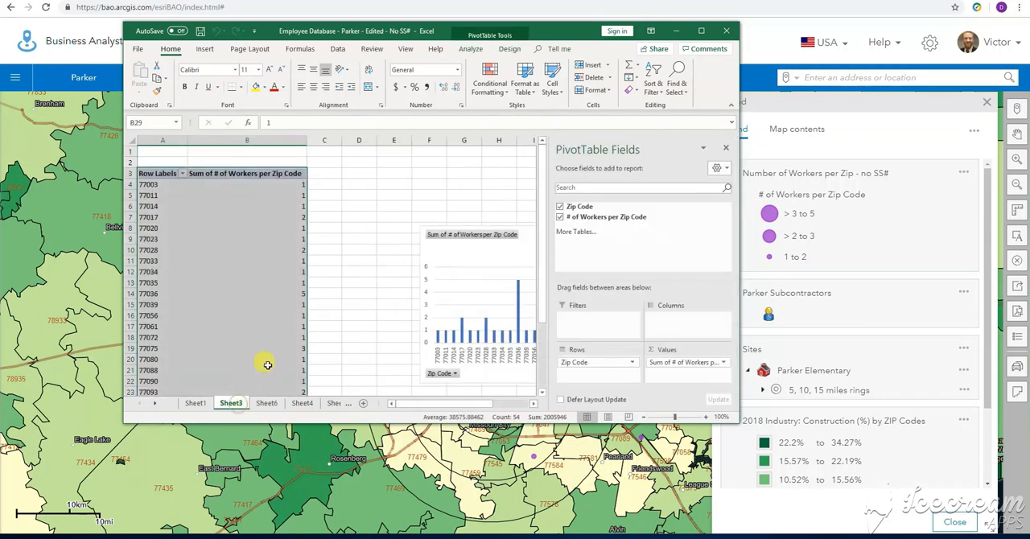
{"action": "key", "text": "ctrl+c"}
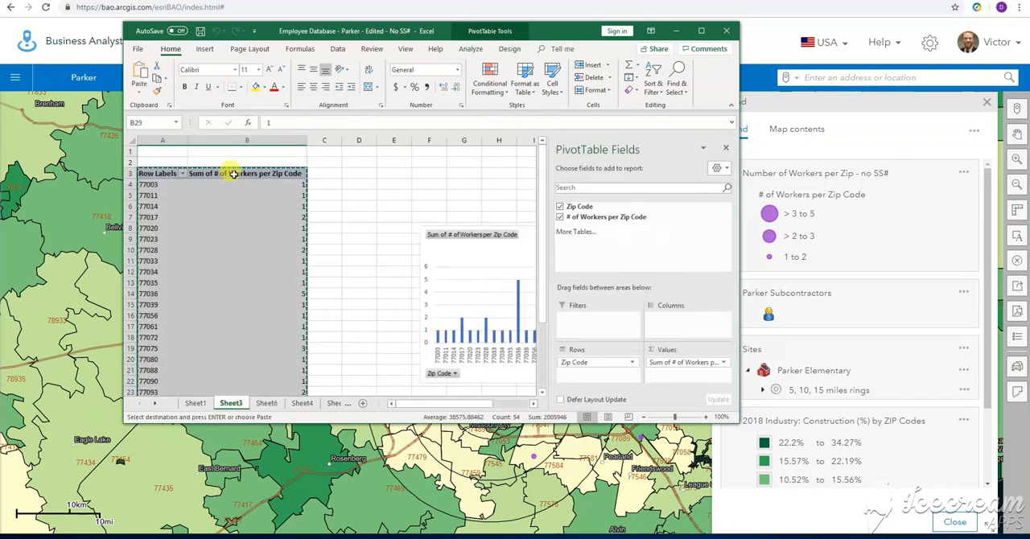
{"action": "left_click", "coordinate": [330, 402]}
{"action": "key", "text": "ctrl+v"}
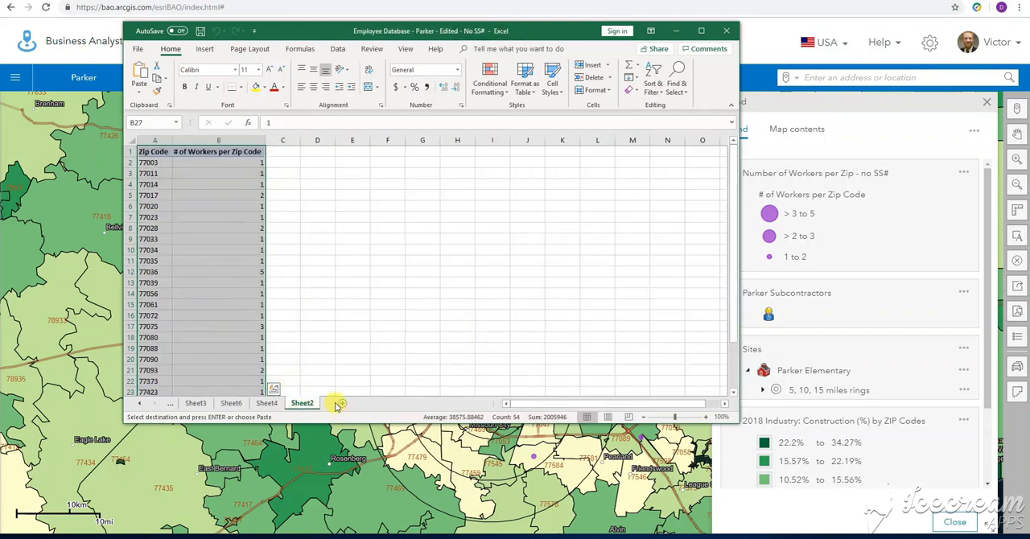
{"action": "left_click", "coordinate": [342, 404]}
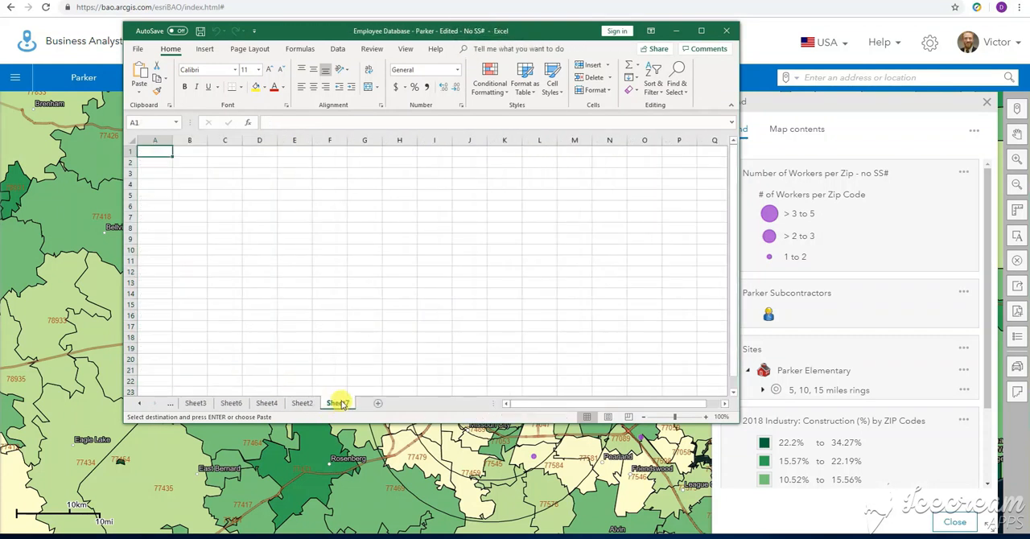
{"action": "key", "text": "ctrl+v"}
{"action": "left_click", "coordinate": [157, 154]}
{"action": "key", "text": "ctrl+Down"}
{"action": "scroll", "coordinate": [158, 197], "scroll_direction": "up", "scroll_amount": 5}
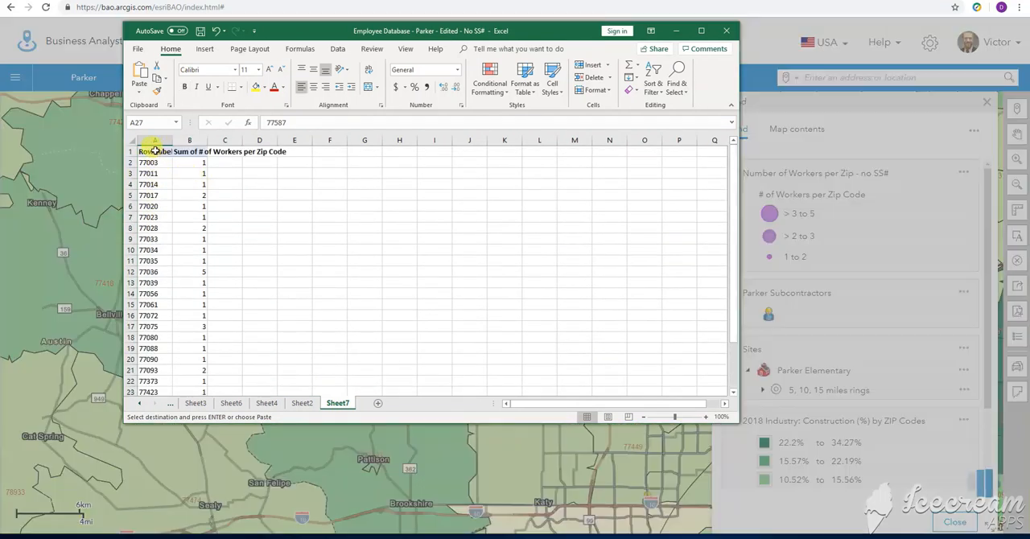
Rename the Row Labels header in cell A1 to ZipCodes
{"action": "left_click", "coordinate": [155, 151]}
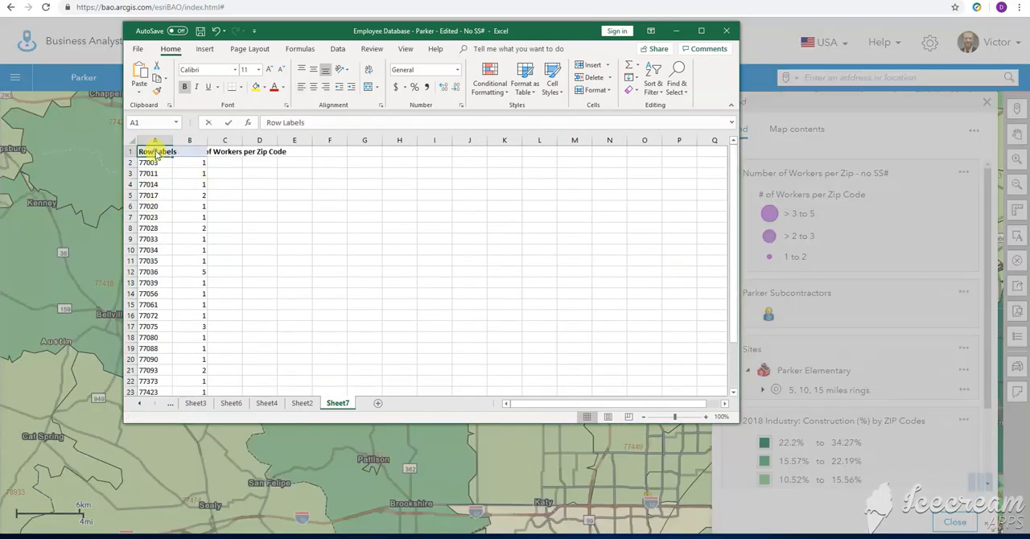
{"action": "double_click", "coordinate": [155, 150]}
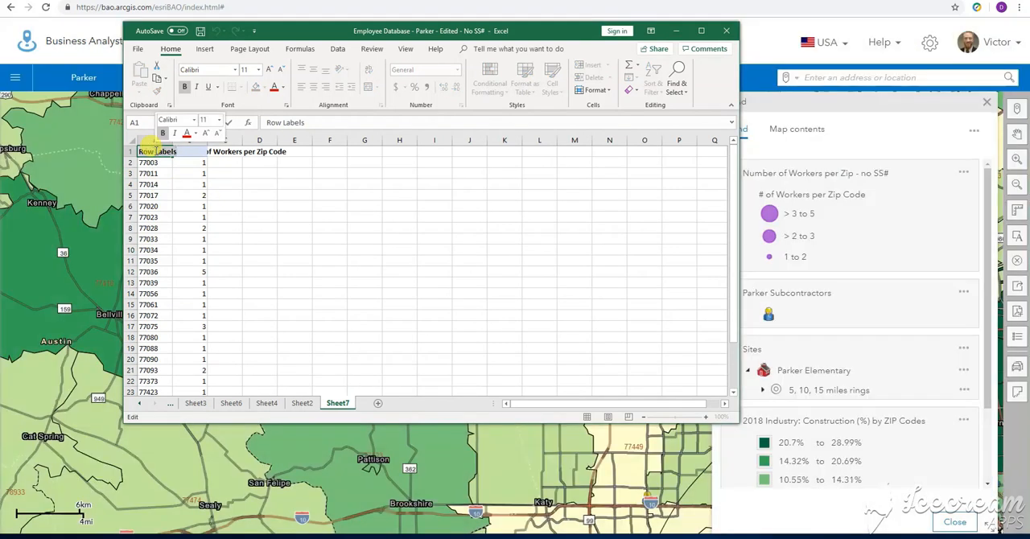
{"action": "type", "text": "ZipCodes"}
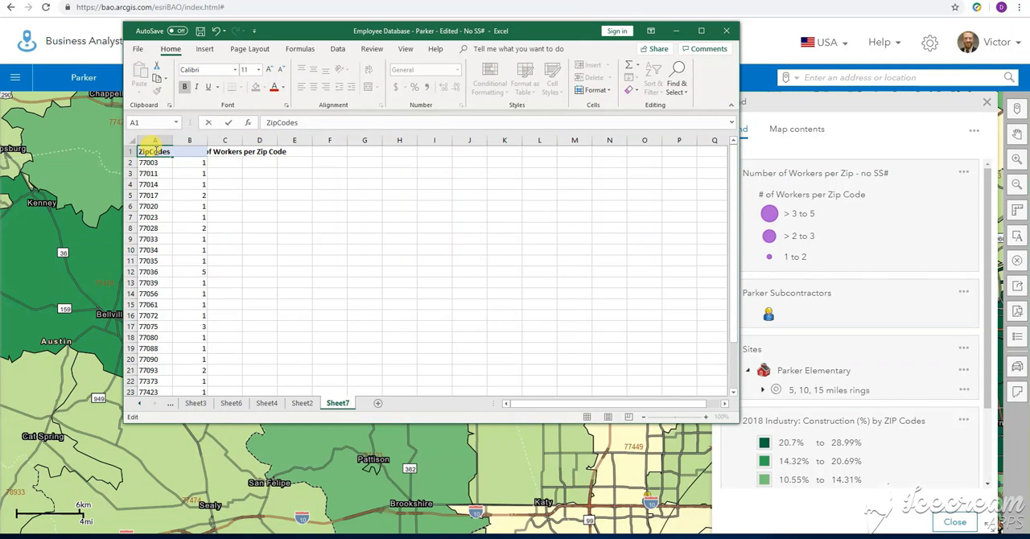
{"action": "left_click", "coordinate": [219, 151]}
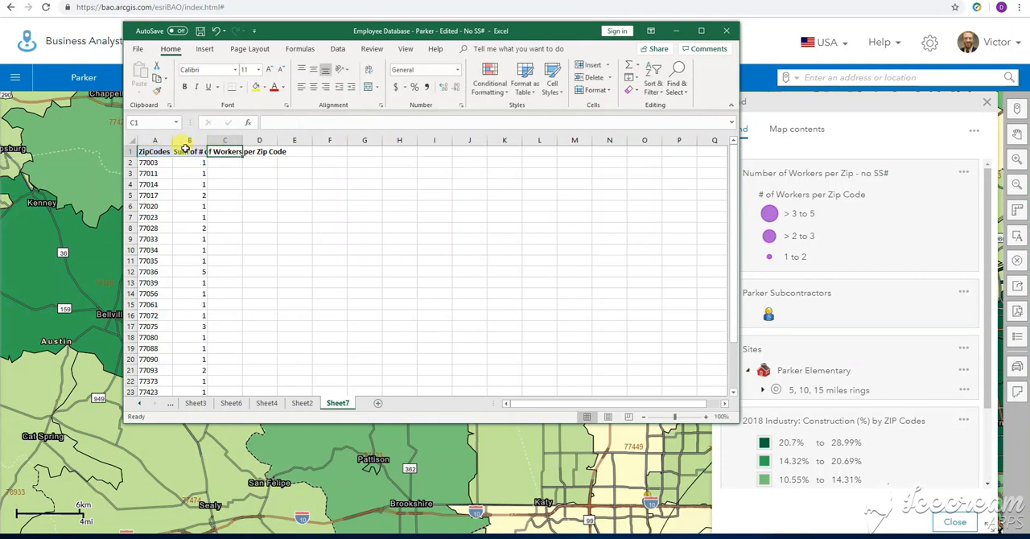
Shorten the header in cell B1 to "# of Workers per Zip Code" by removing "Sum of"
{"action": "left_click", "coordinate": [188, 150]}
{"action": "left_click", "coordinate": [264, 124]}
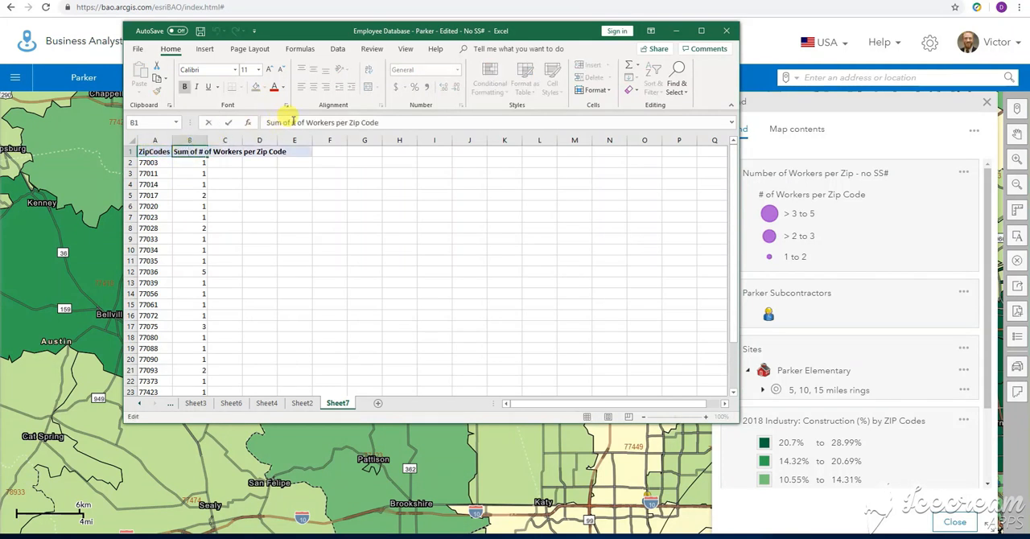
{"action": "double_click", "coordinate": [274, 123]}
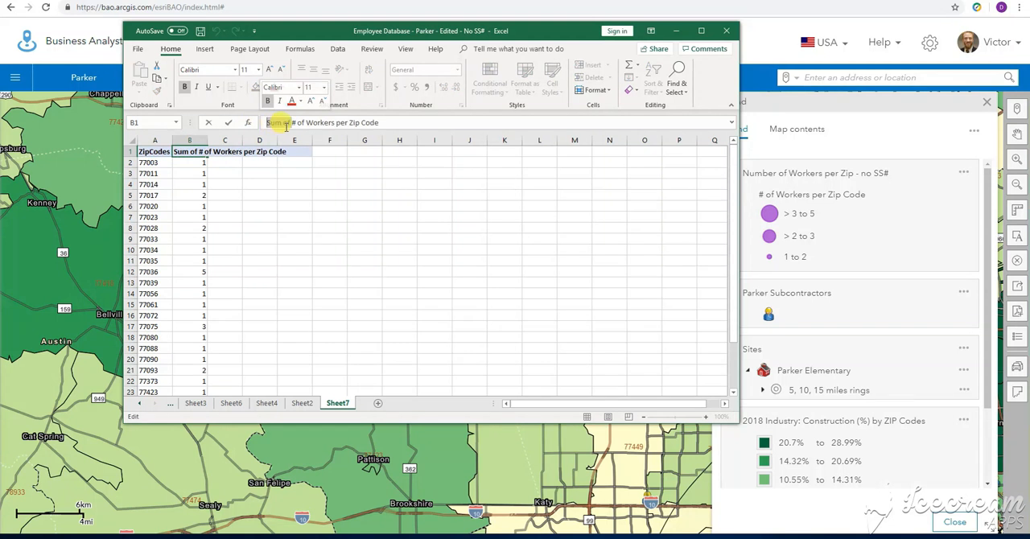
{"action": "key", "text": "BackSpace"}
{"action": "left_click", "coordinate": [259, 206]}
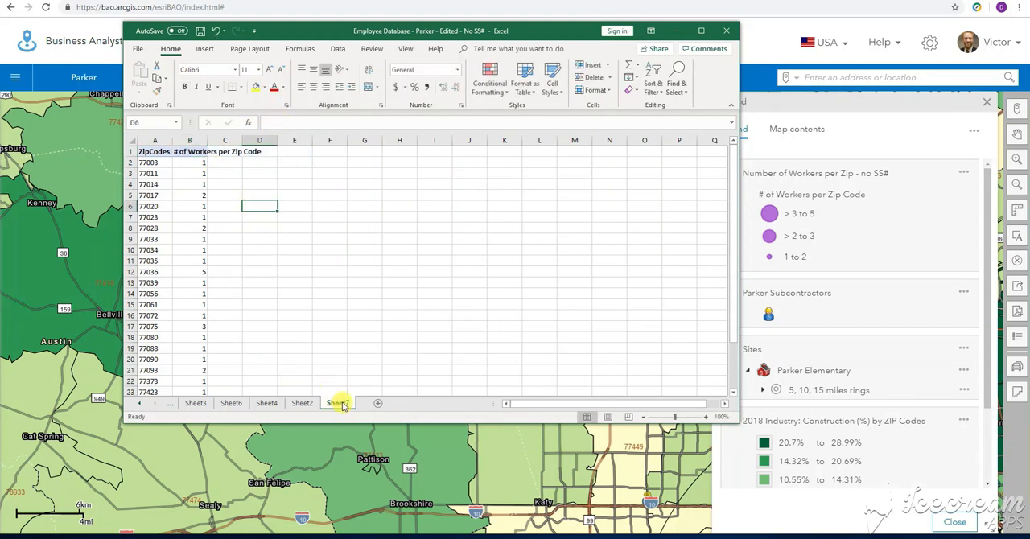
Copy the entire ZipCodes worksheet into a new blank workbook and close that workbook without saving
{"action": "left_click", "coordinate": [129, 140]}
{"action": "key", "text": "ctrl+c"}
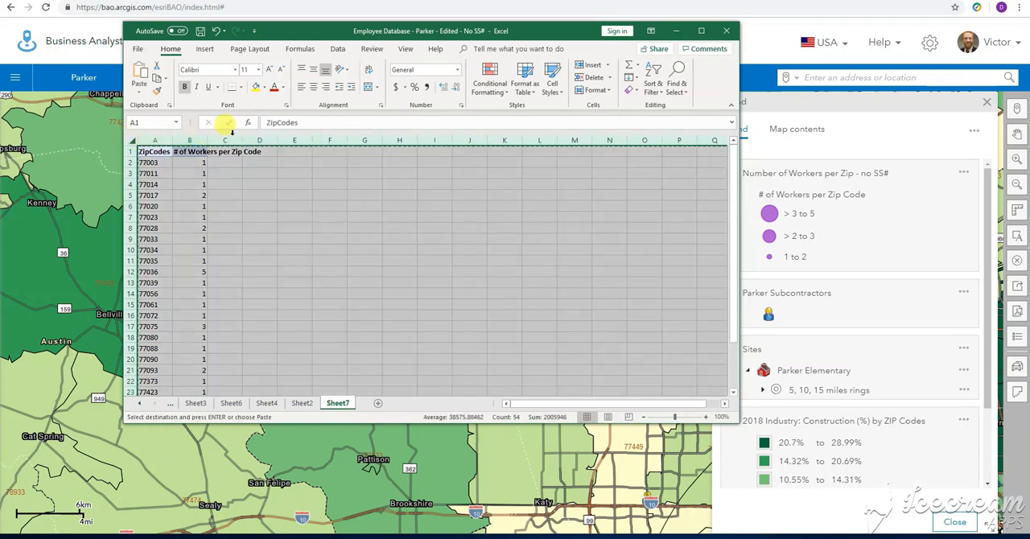
{"action": "left_click", "coordinate": [138, 49]}
{"action": "left_click", "coordinate": [153, 98]}
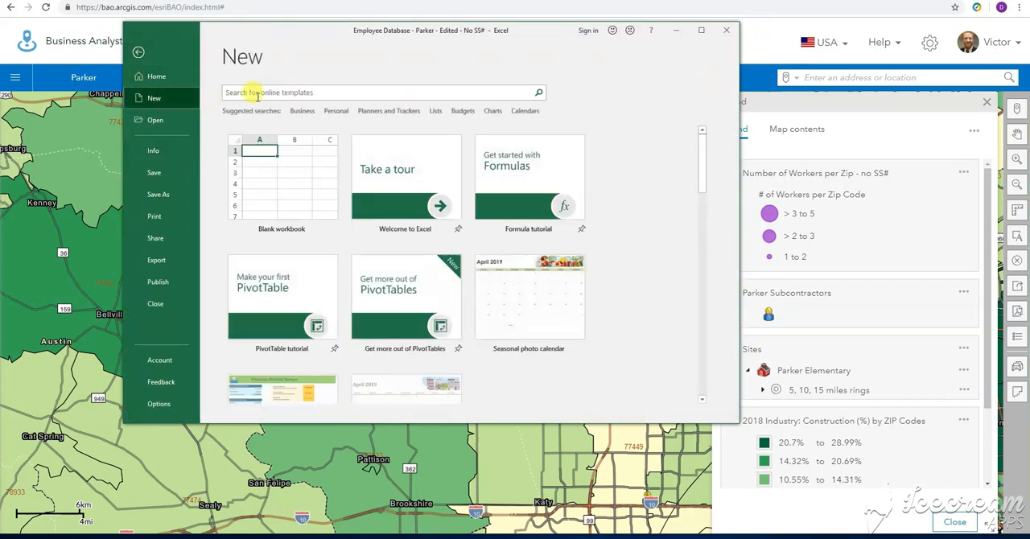
{"action": "left_click", "coordinate": [269, 189]}
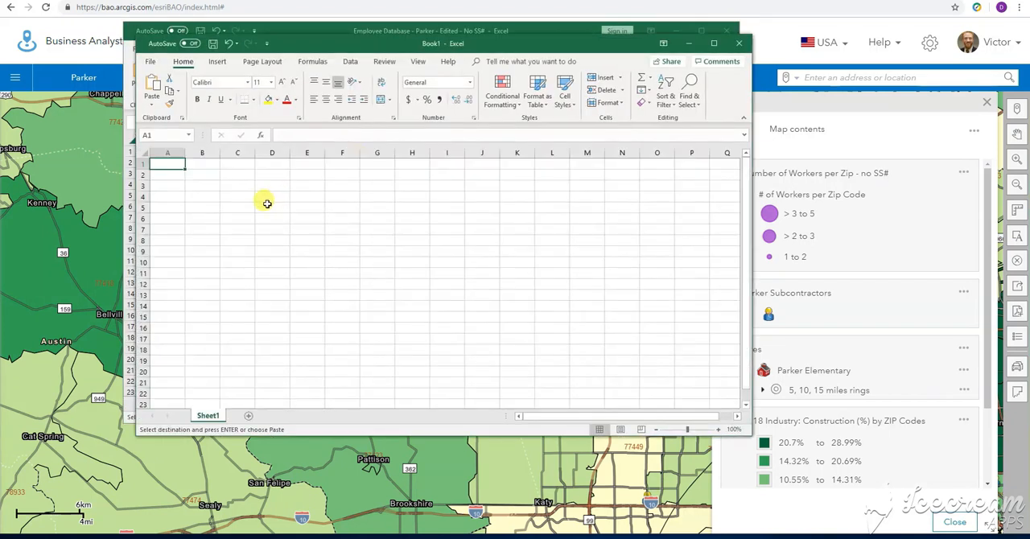
{"action": "key", "text": "ctrl+v"}
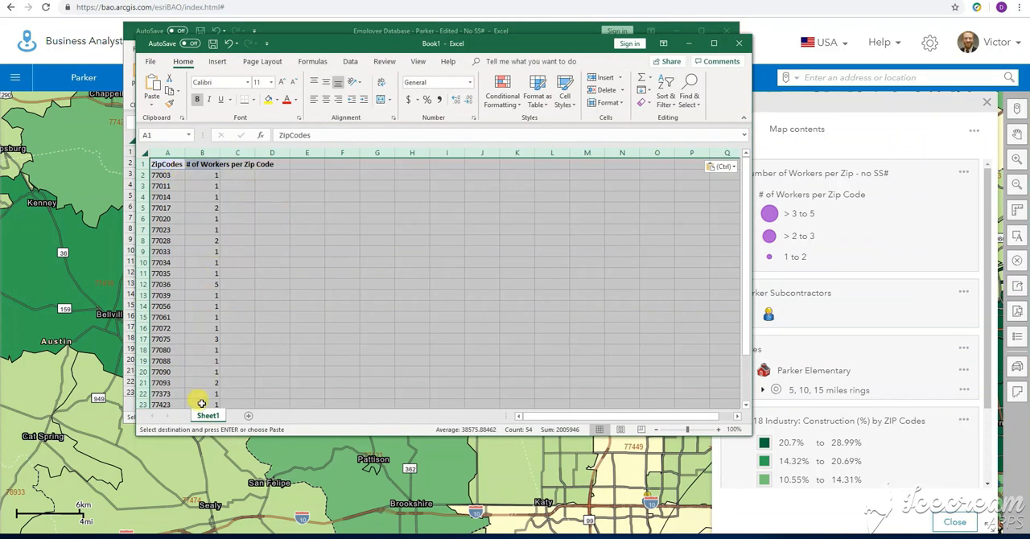
{"action": "scroll", "coordinate": [214, 345], "scroll_direction": "down", "scroll_amount": 4}
{"action": "scroll", "coordinate": [214, 346], "scroll_direction": "up", "scroll_amount": 4}
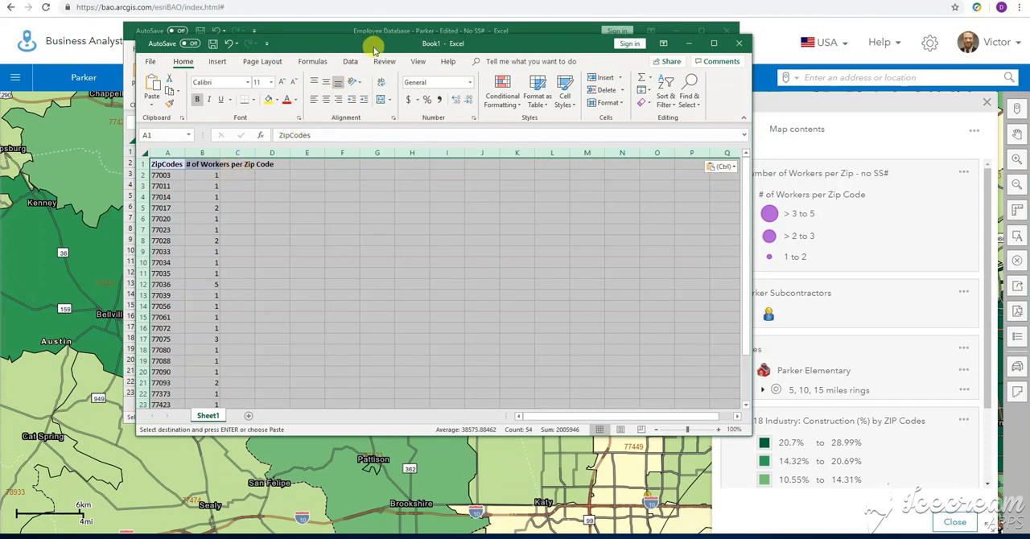
{"action": "left_click", "coordinate": [741, 44]}
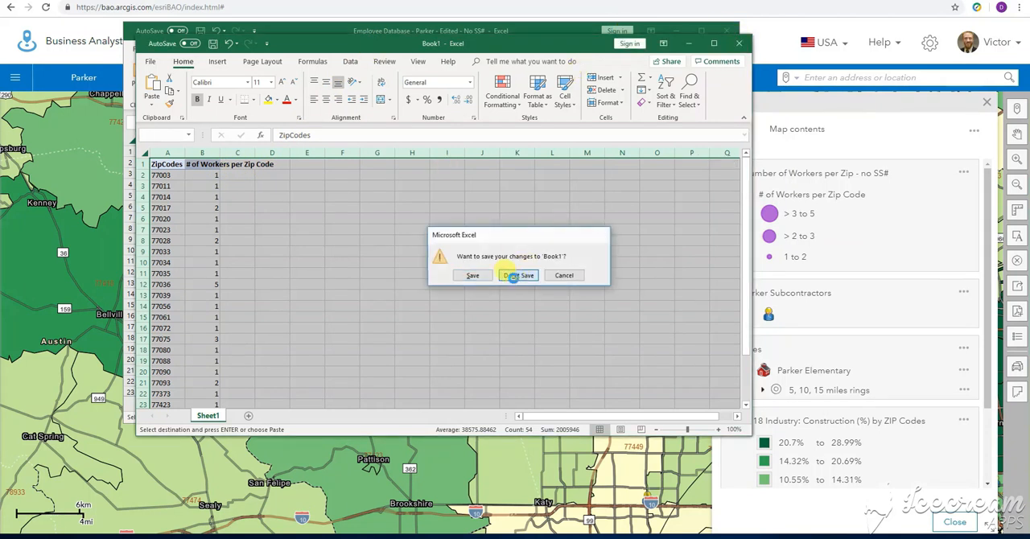
{"action": "left_click", "coordinate": [515, 275]}
Switch to Business Analyst and import the file "Employee Database - Parker - Number of Workers per Zip - no SS#" as map data
{"action": "left_click", "coordinate": [675, 31]}
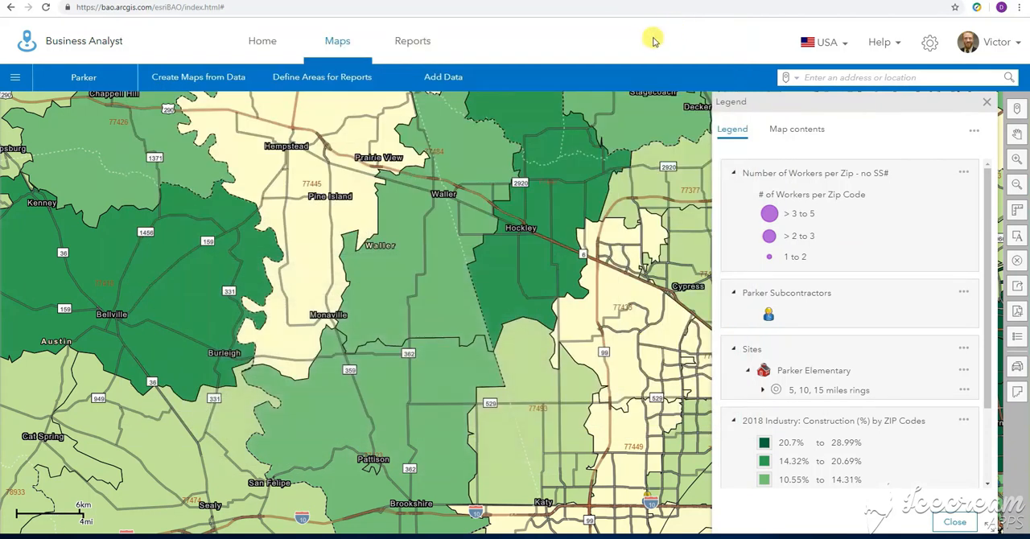
{"action": "left_click", "coordinate": [445, 80]}
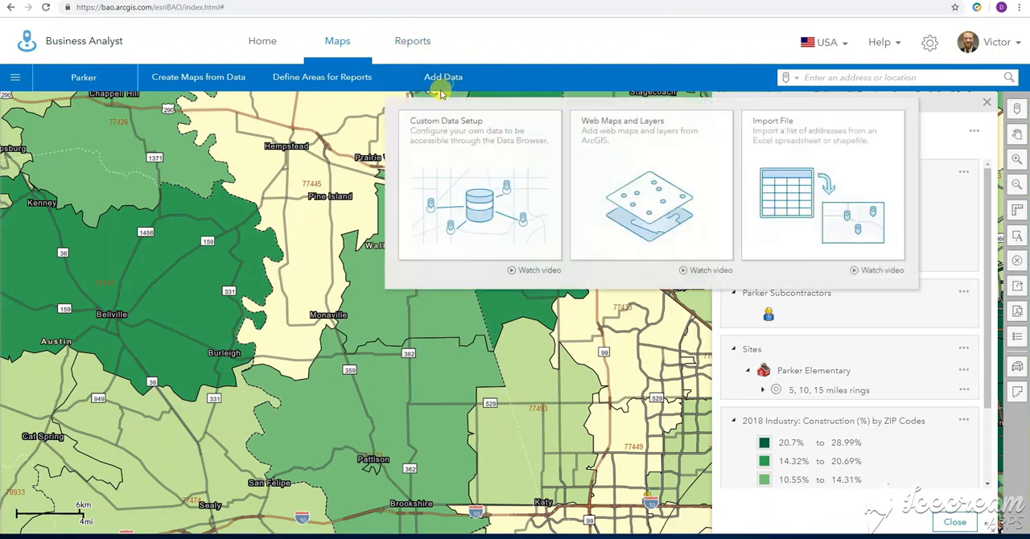
{"action": "left_click", "coordinate": [797, 138]}
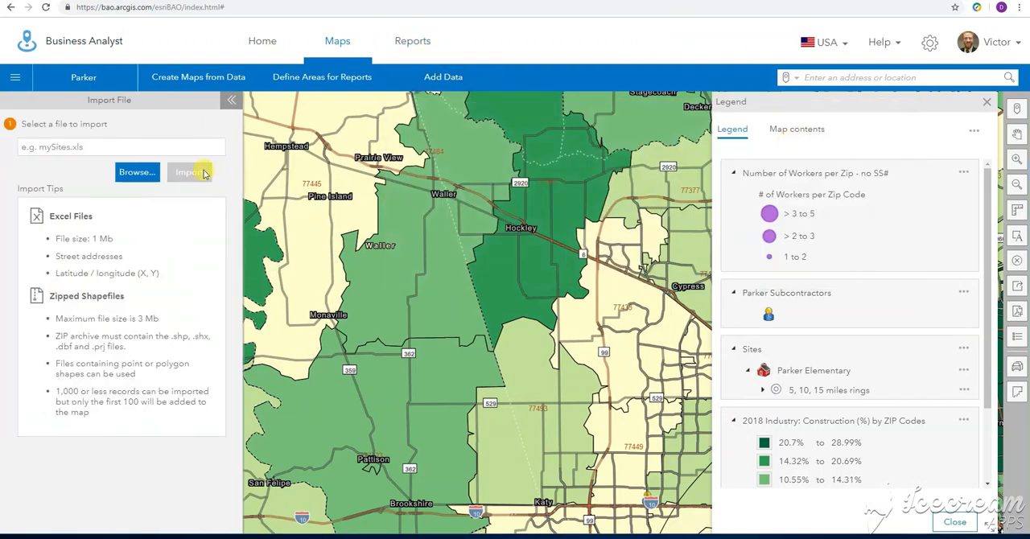
{"action": "left_click", "coordinate": [138, 173]}
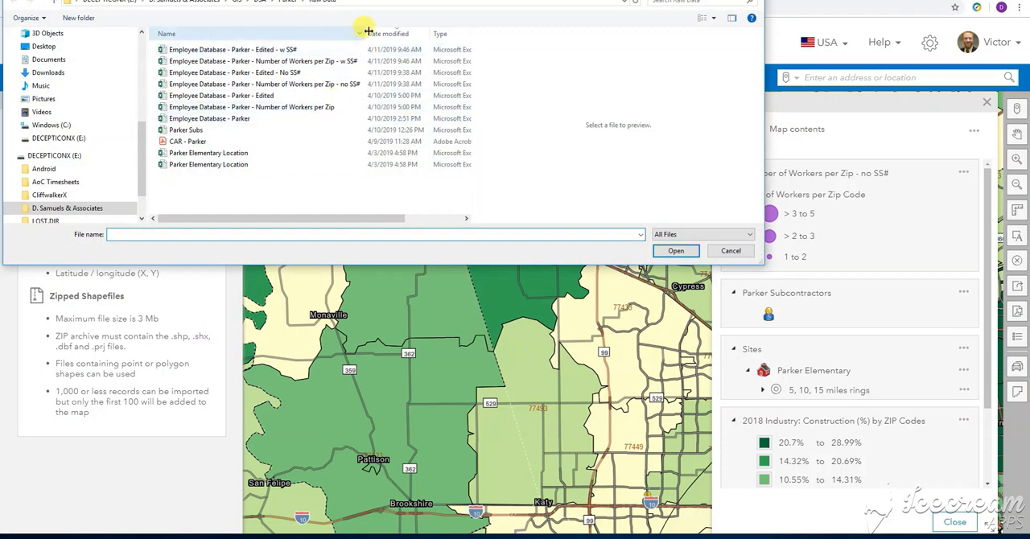
{"action": "left_click_drag", "start_coordinate": [367, 31], "coordinate": [386, 31]}
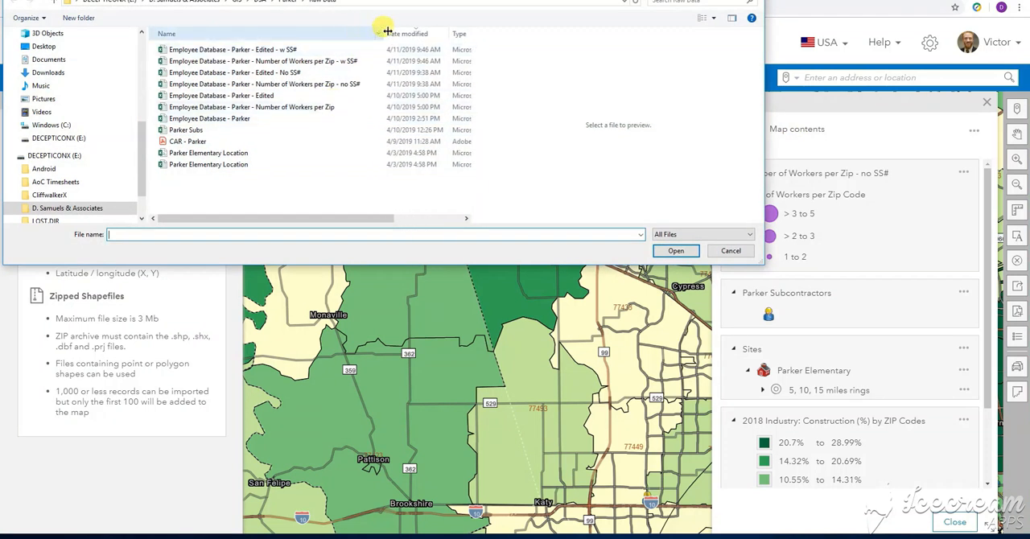
{"action": "left_click", "coordinate": [328, 86]}
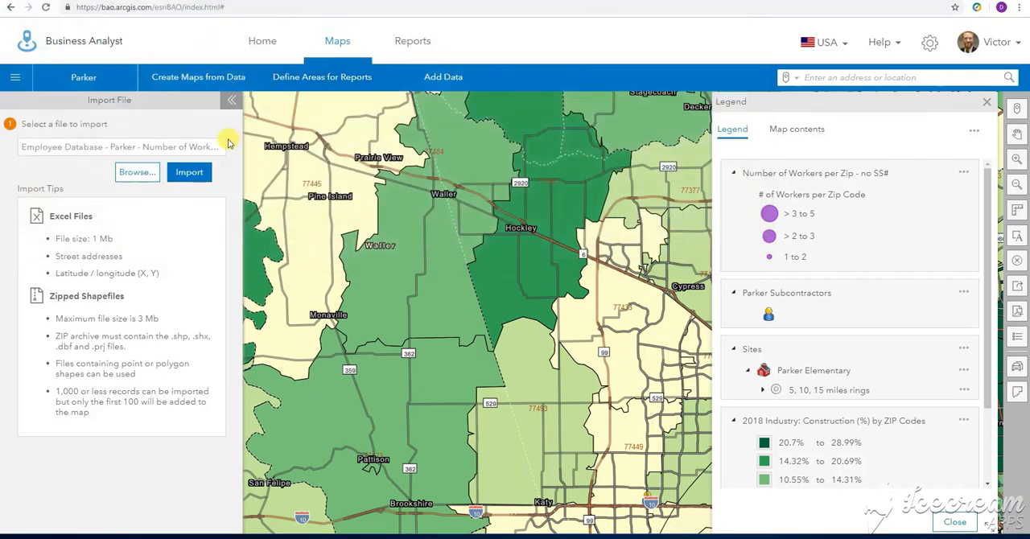
{"action": "left_click", "coordinate": [187, 171]}
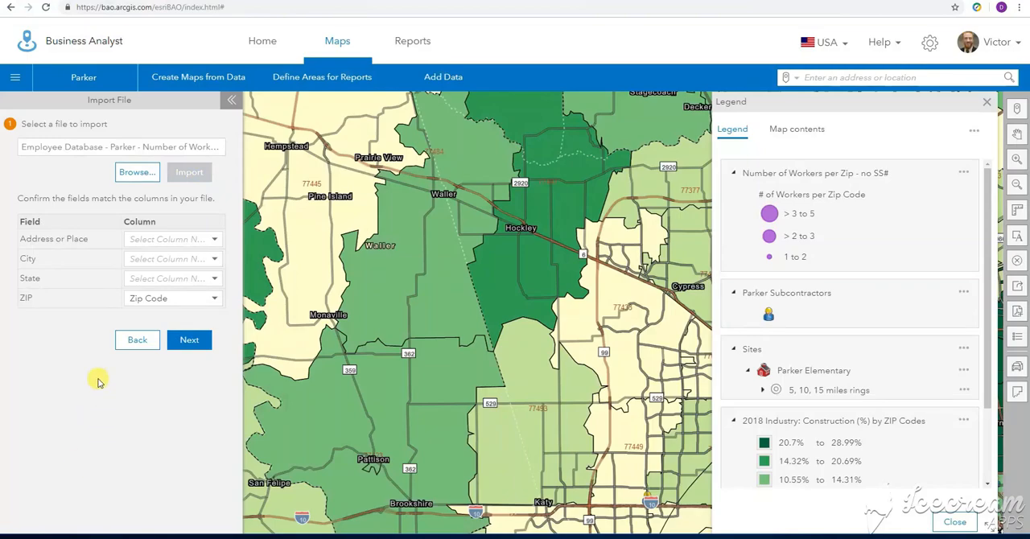
Keep the ZIP field matched to the Zip Code column and proceed to styling the data
{"action": "left_click", "coordinate": [141, 301]}
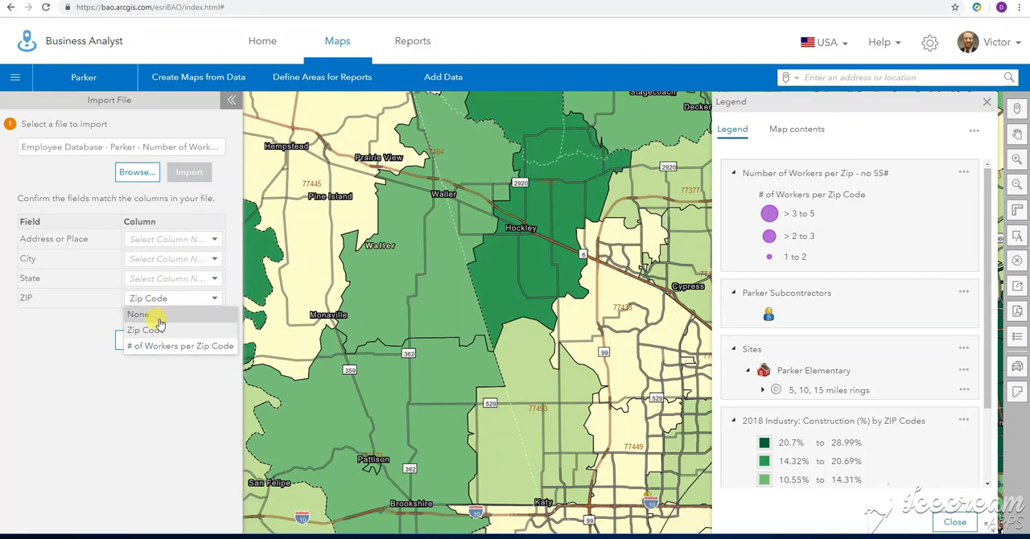
{"action": "left_click", "coordinate": [138, 372]}
{"action": "left_click", "coordinate": [189, 340]}
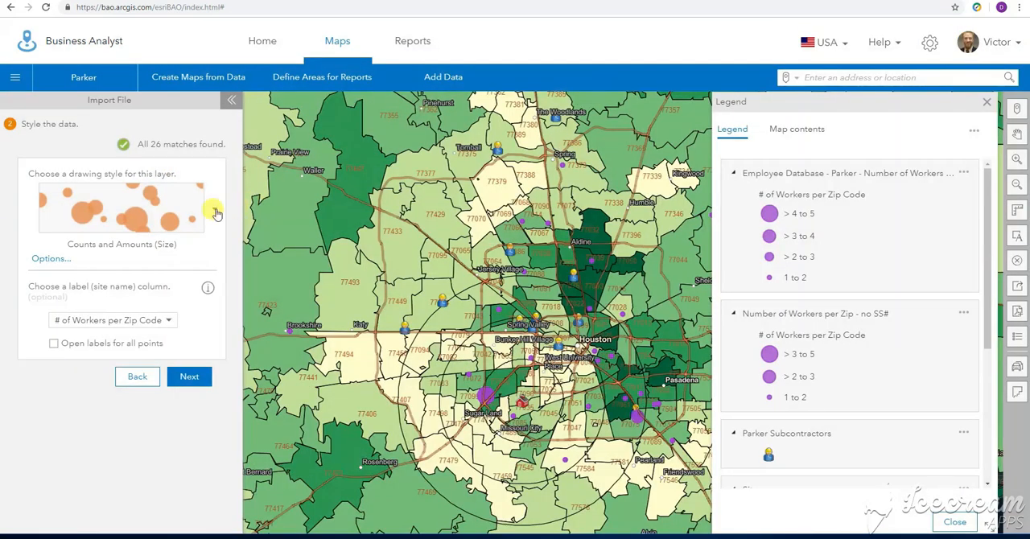
Keep Counts and Amounts (Size) as the drawing style and choose # of Workers per Zip Code as the label column
{"action": "left_click", "coordinate": [214, 208]}
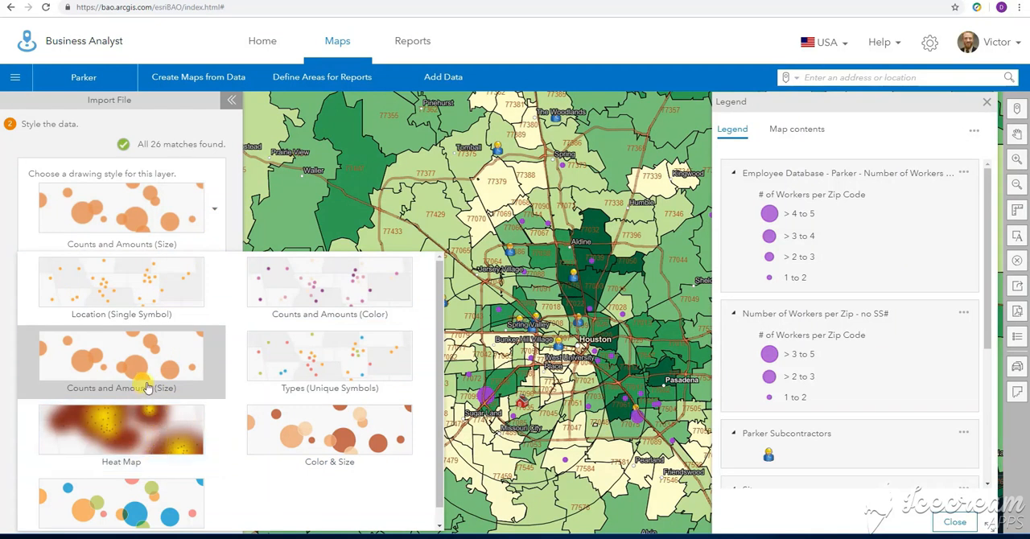
{"action": "left_click", "coordinate": [208, 161]}
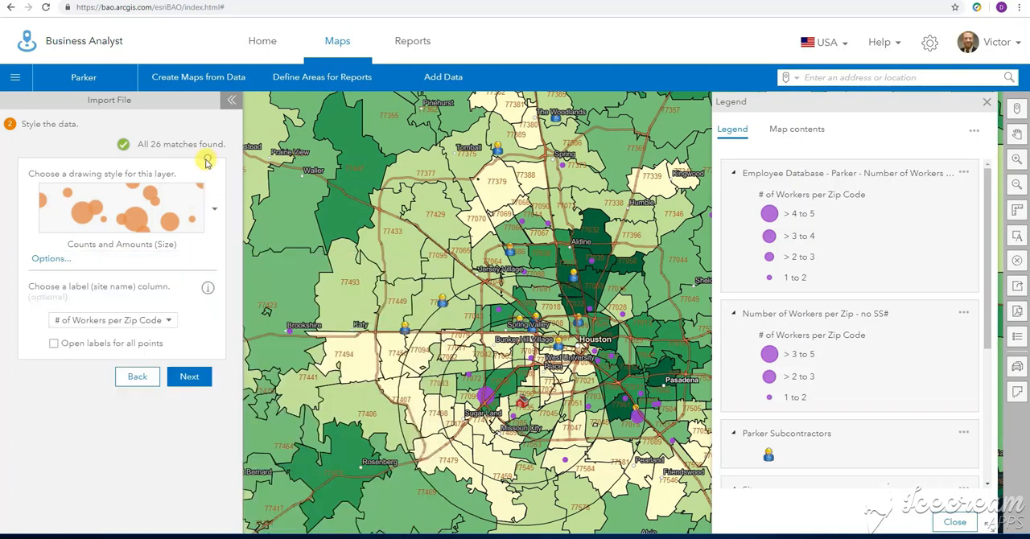
{"action": "left_click", "coordinate": [141, 322]}
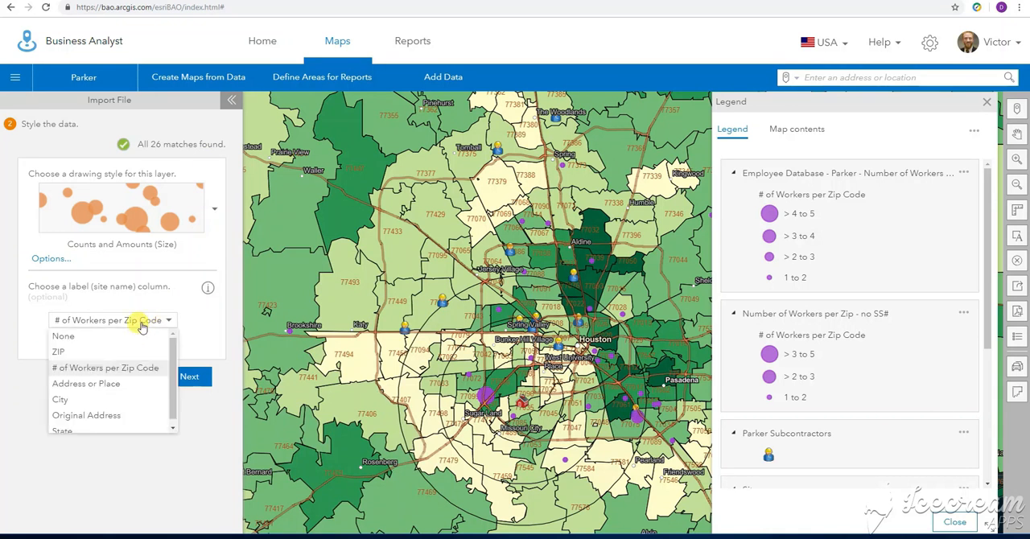
{"action": "left_click", "coordinate": [99, 370]}
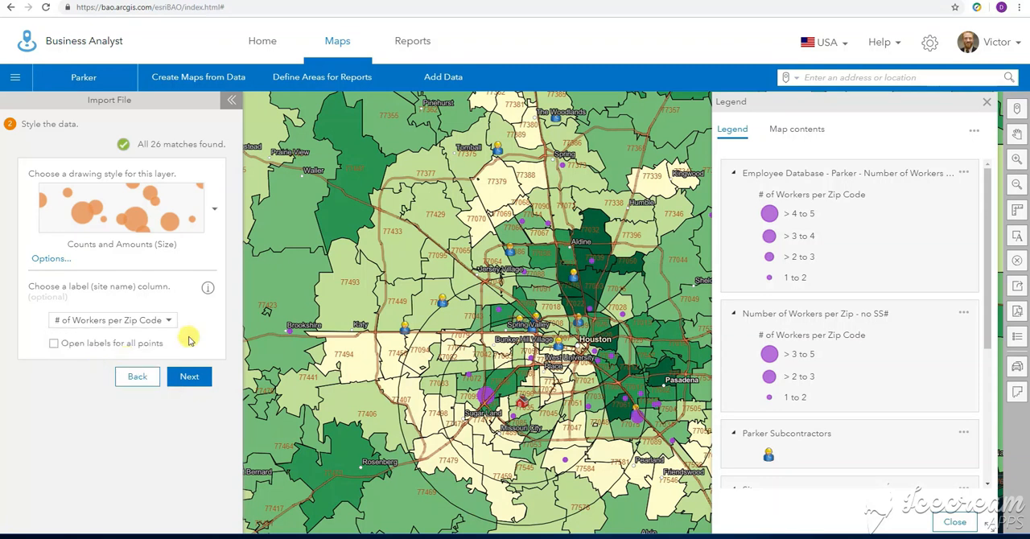
Open the drawing style options for the imported workers layer
{"action": "left_click", "coordinate": [193, 376]}
{"action": "left_click", "coordinate": [147, 392]}
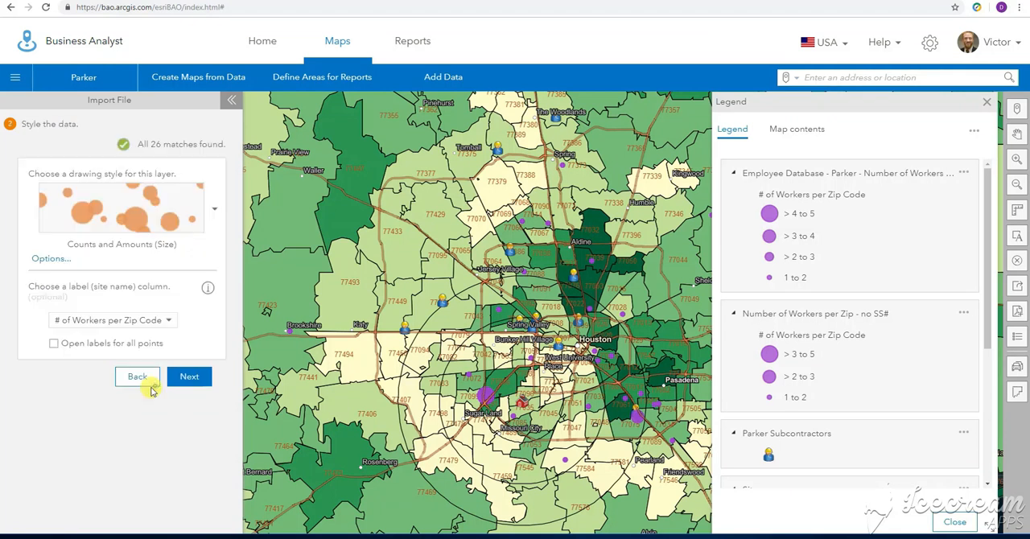
{"action": "left_click", "coordinate": [48, 256]}
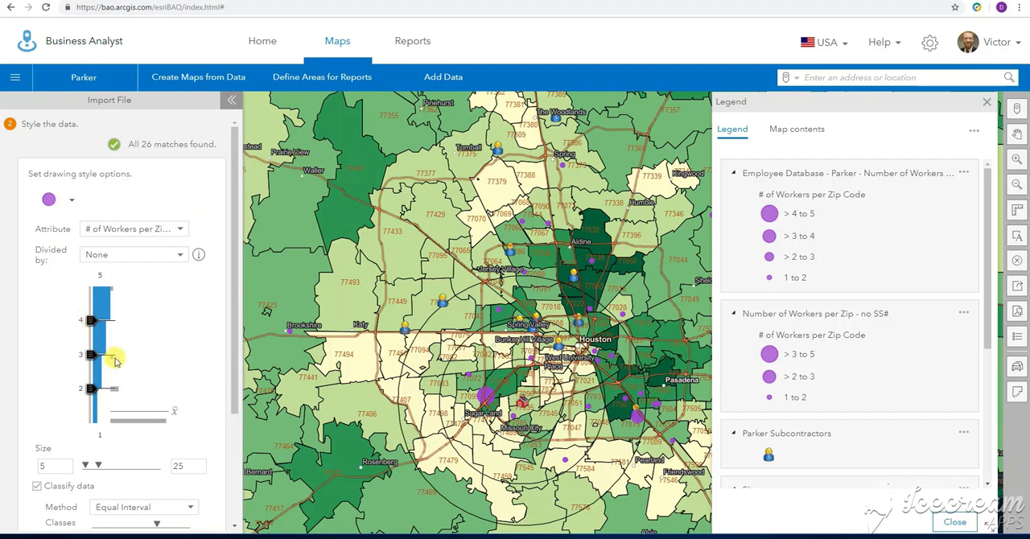
Try a symbol size range of 8 to 50 and restore it to 5 to 25
{"action": "double_click", "coordinate": [42, 465]}
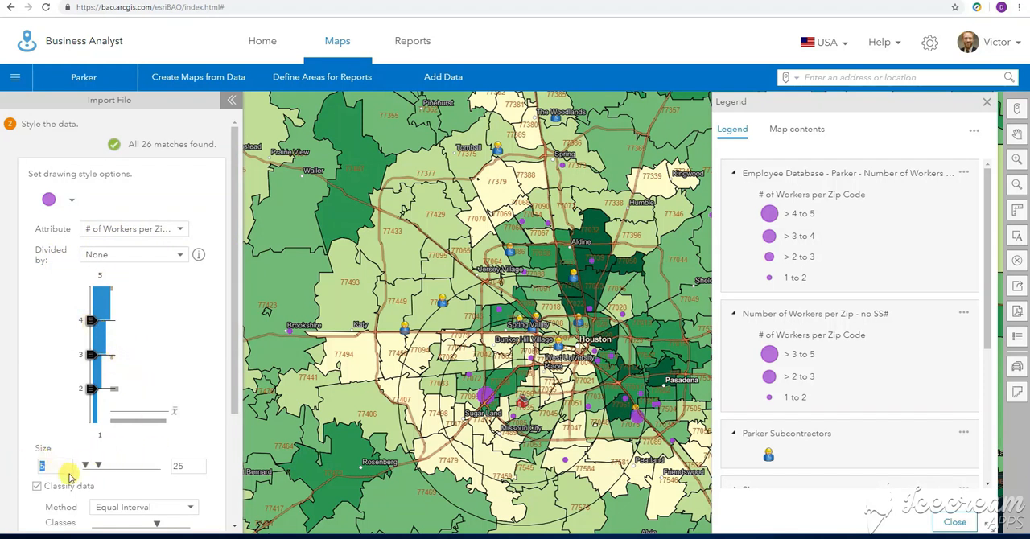
{"action": "double_click", "coordinate": [182, 465]}
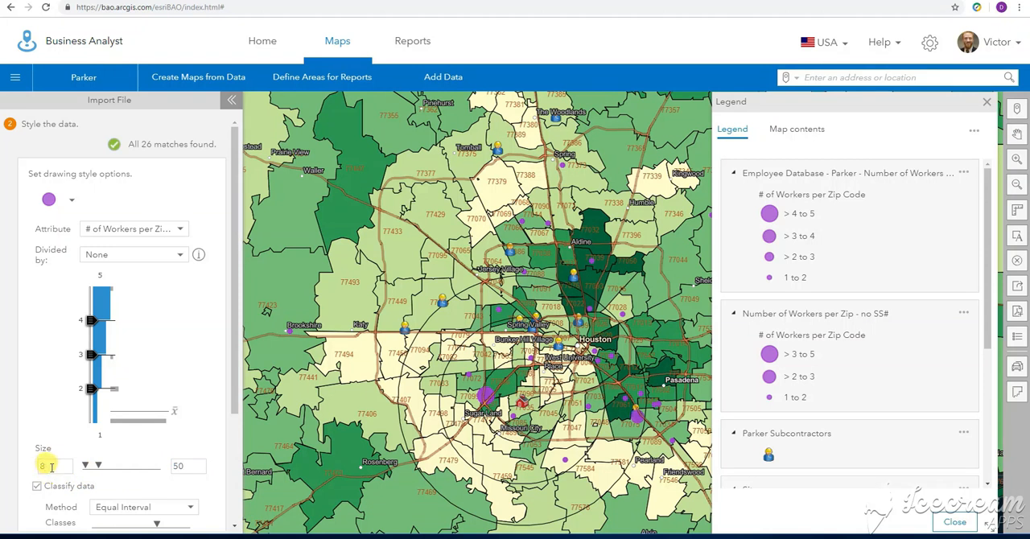
{"action": "double_click", "coordinate": [181, 462]}
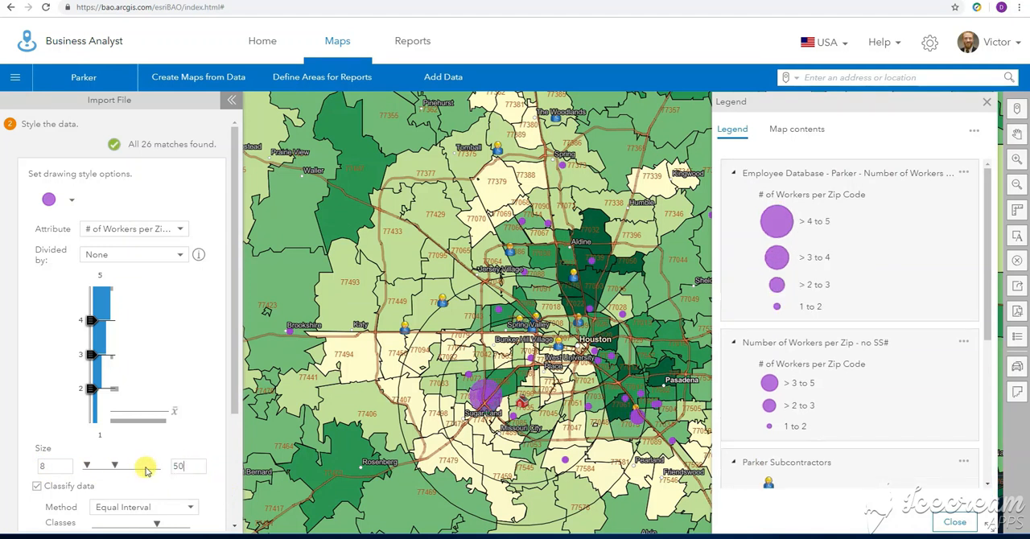
{"action": "double_click", "coordinate": [46, 467]}
{"action": "double_click", "coordinate": [184, 465]}
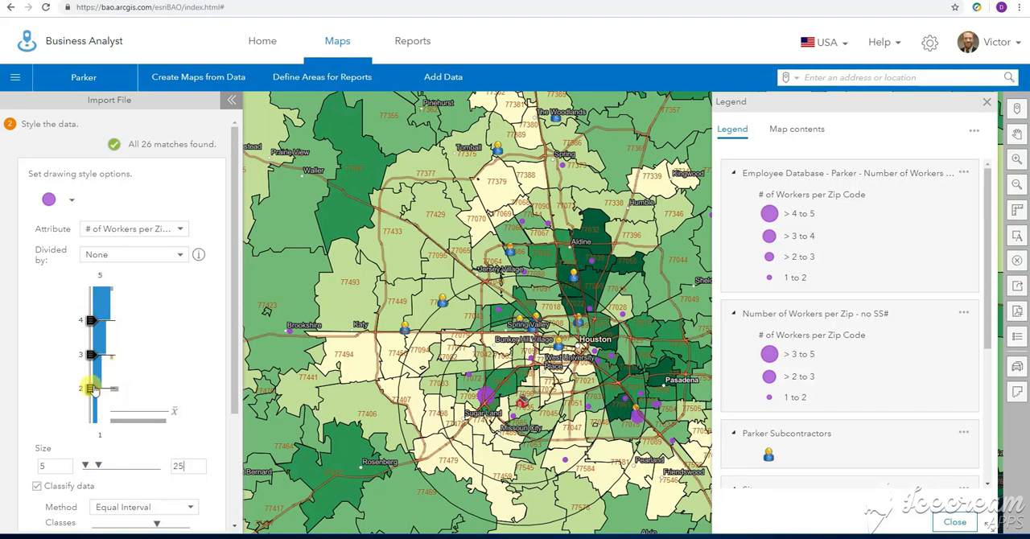
Move the three class breaks of the # of Workers attribute down to 1, 2 and 3
{"action": "left_click_drag", "start_coordinate": [92, 392], "coordinate": [90, 410]}
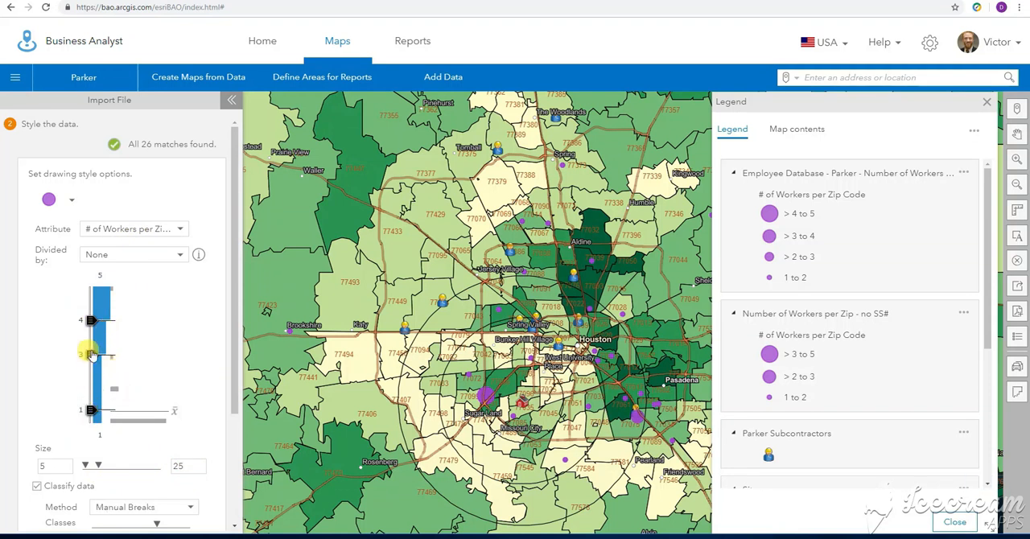
{"action": "left_click_drag", "start_coordinate": [90, 359], "coordinate": [90, 378]}
{"action": "left_click_drag", "start_coordinate": [90, 324], "coordinate": [90, 347]}
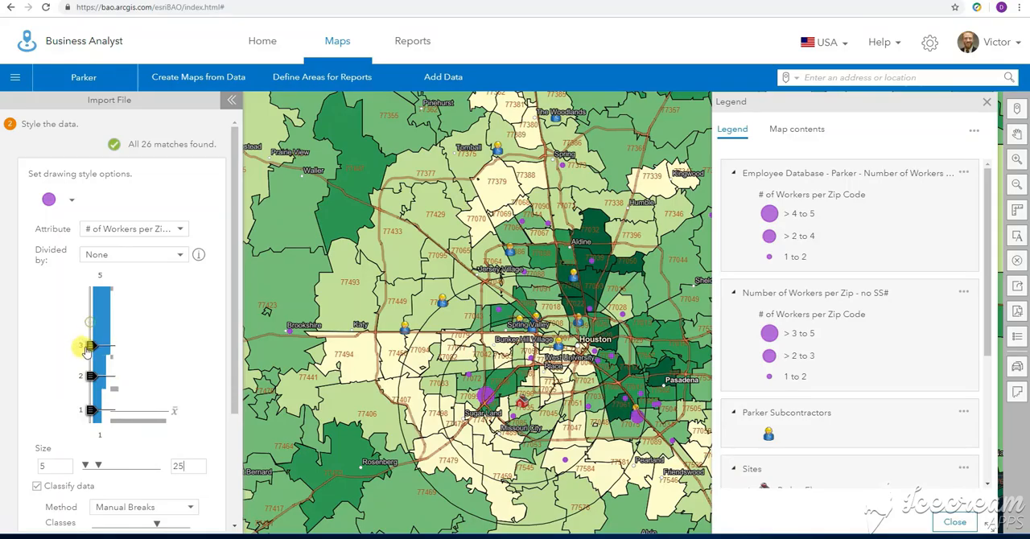